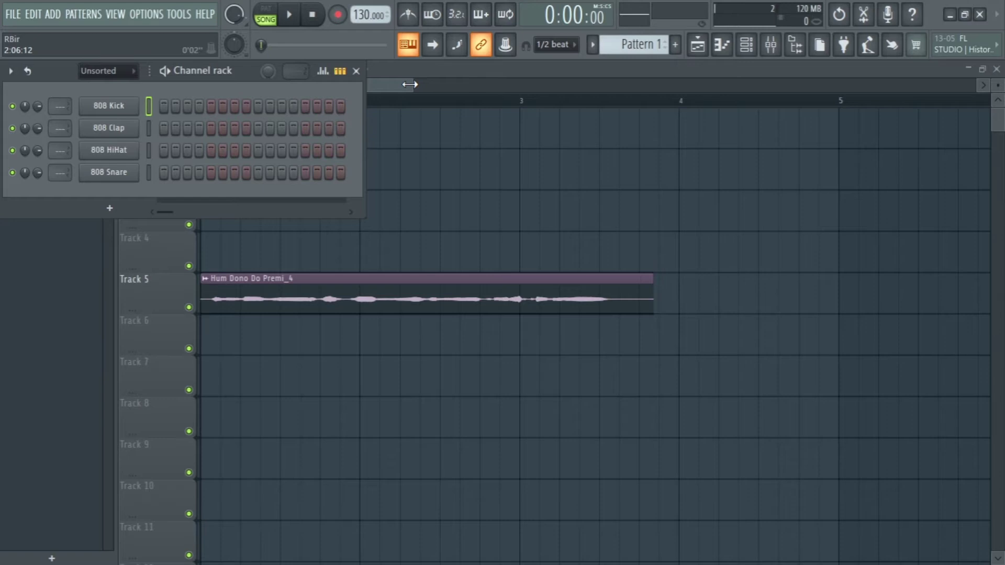
# Open the mixer and look through the master and insert tracks
pyautogui.click(770, 47)
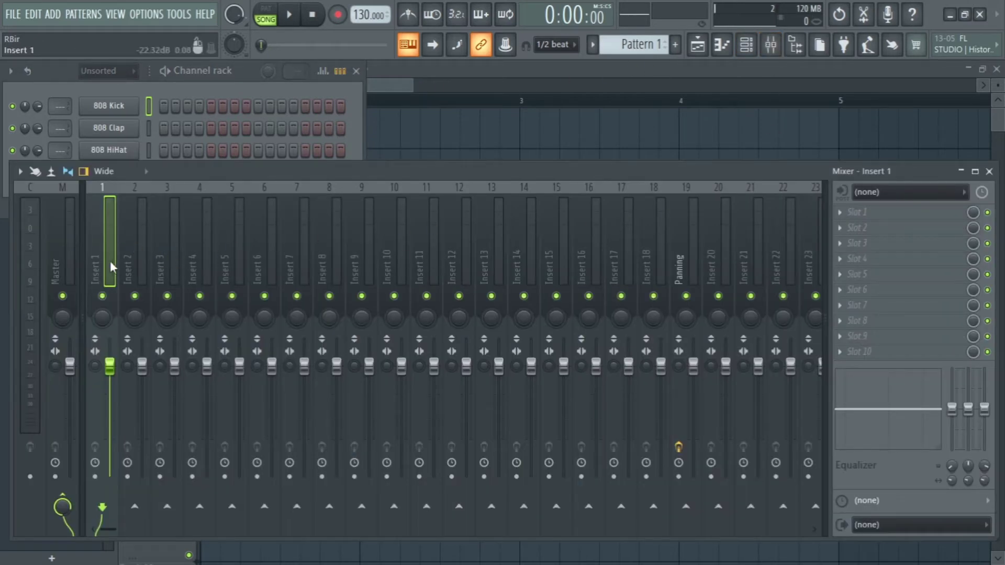
pyautogui.click(64, 252)
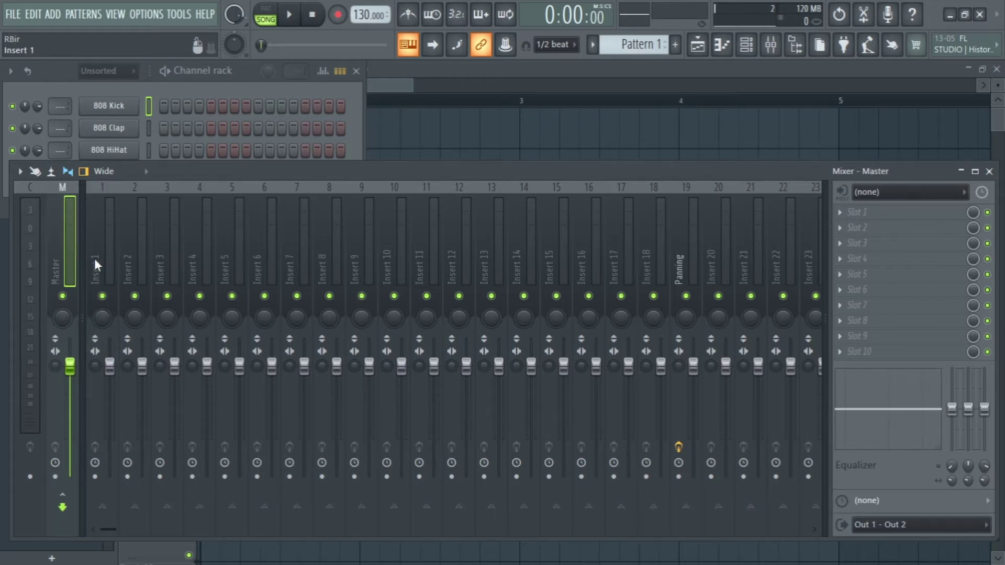
pyautogui.click(108, 256)
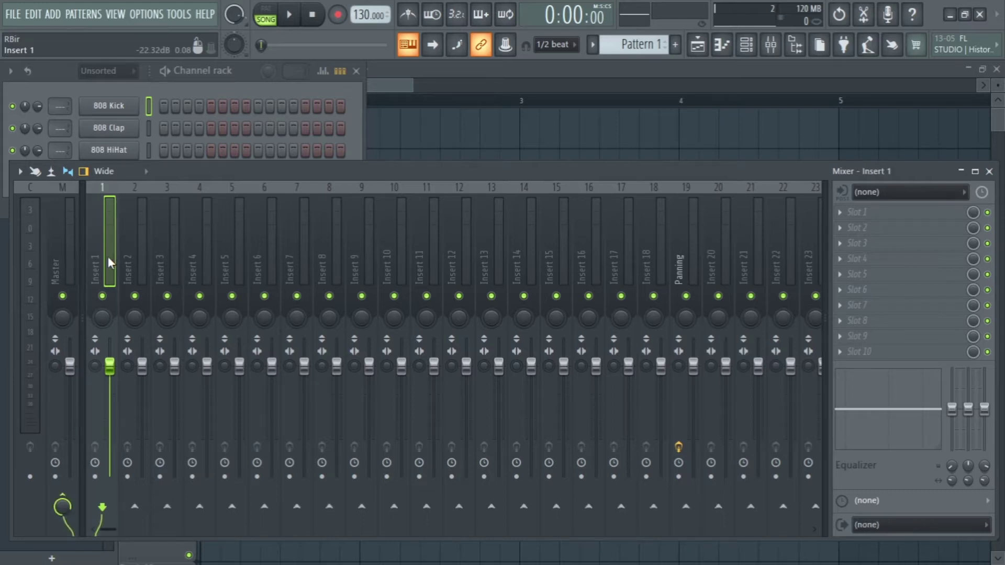
pyautogui.scroll(-10, 648, 241)
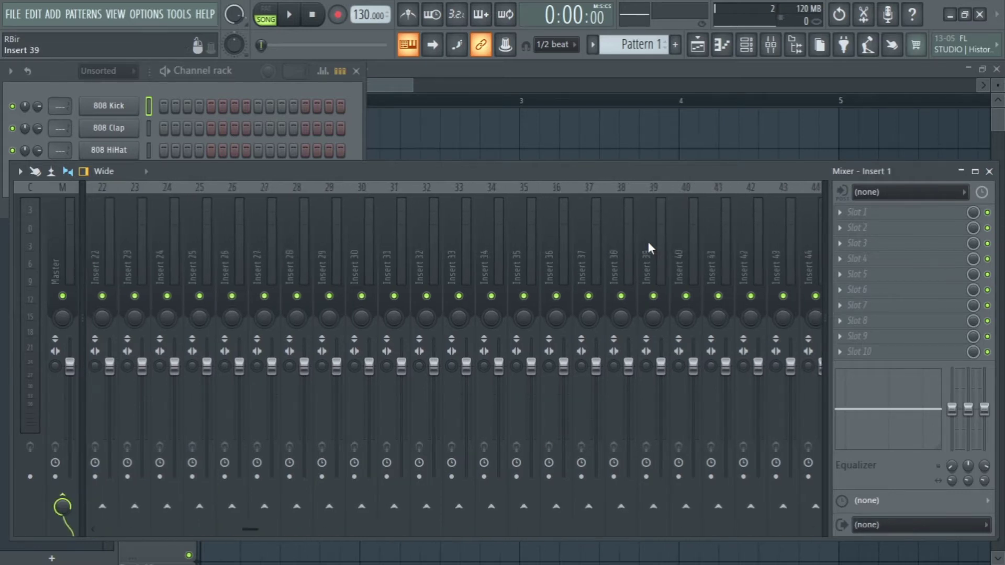
pyautogui.scroll(10, 648, 241)
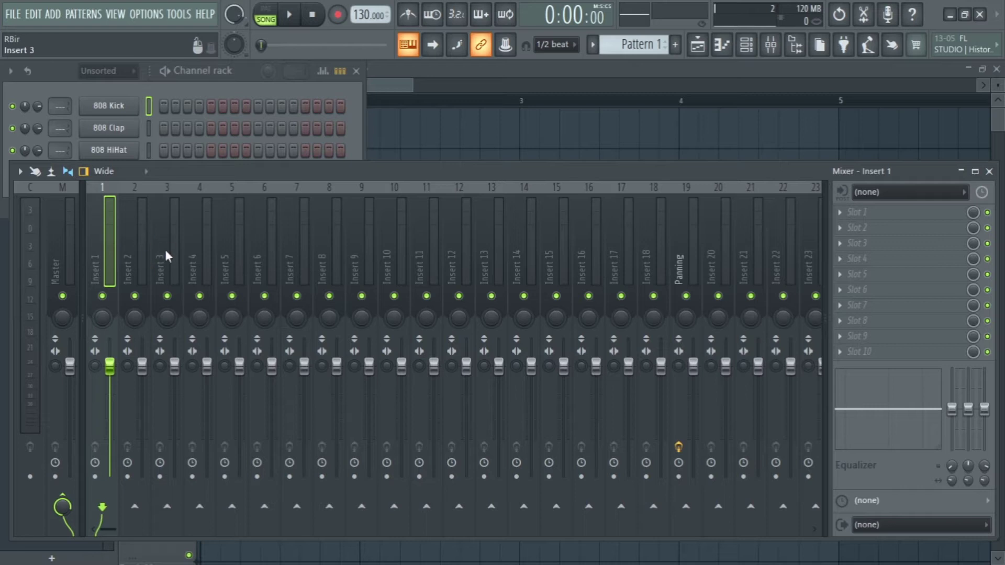
# Link the 808 HiHat channel to mixer insert 4
pyautogui.moveTo(188, 173); pyautogui.dragTo(243, 171)
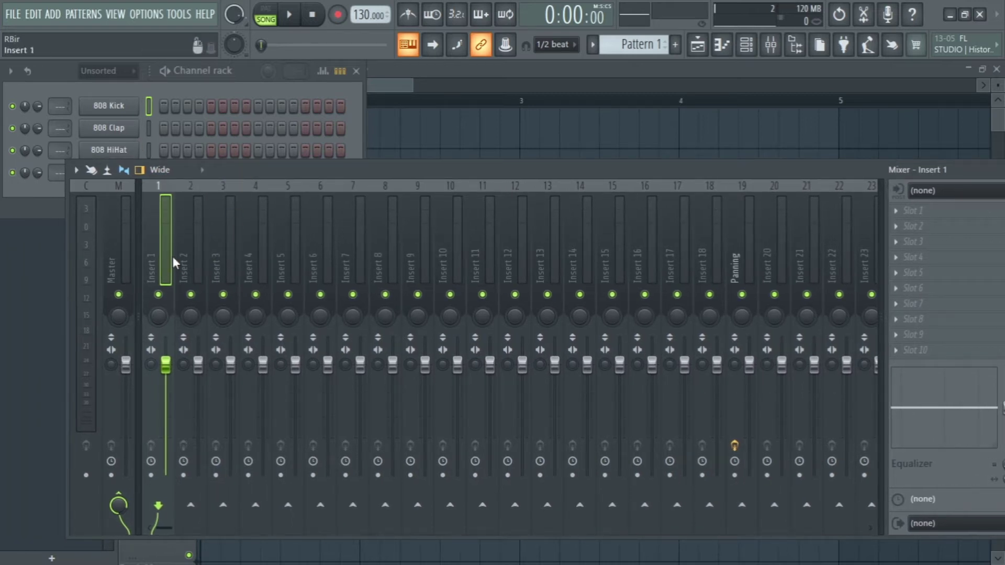
pyautogui.click(146, 140)
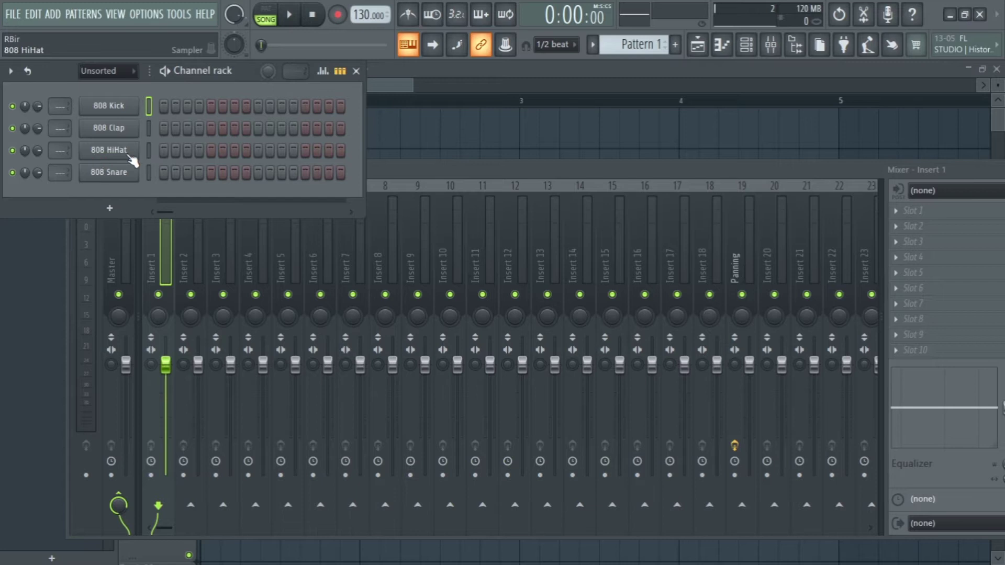
pyautogui.click(149, 150)
pyautogui.click(165, 260)
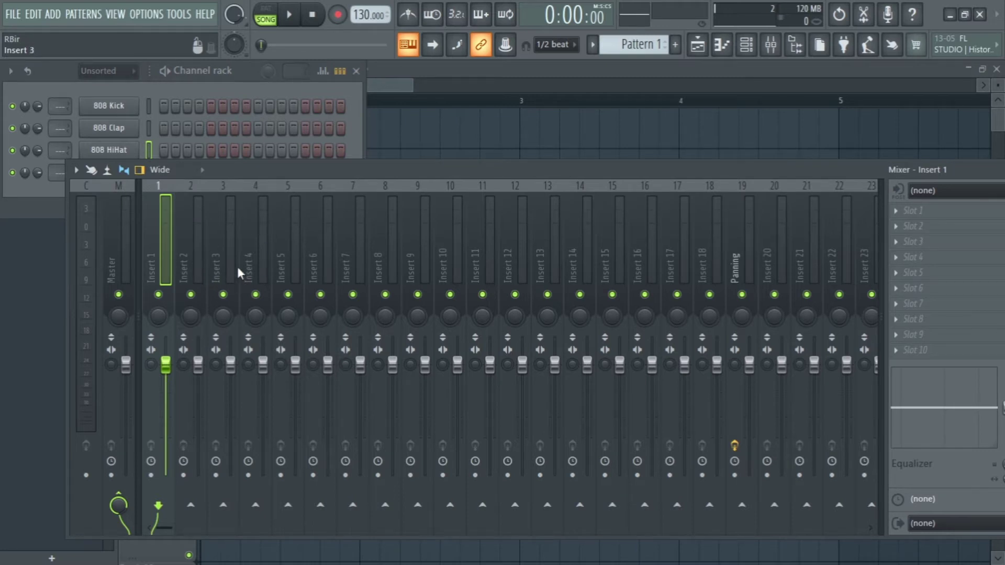
pyautogui.click(260, 254)
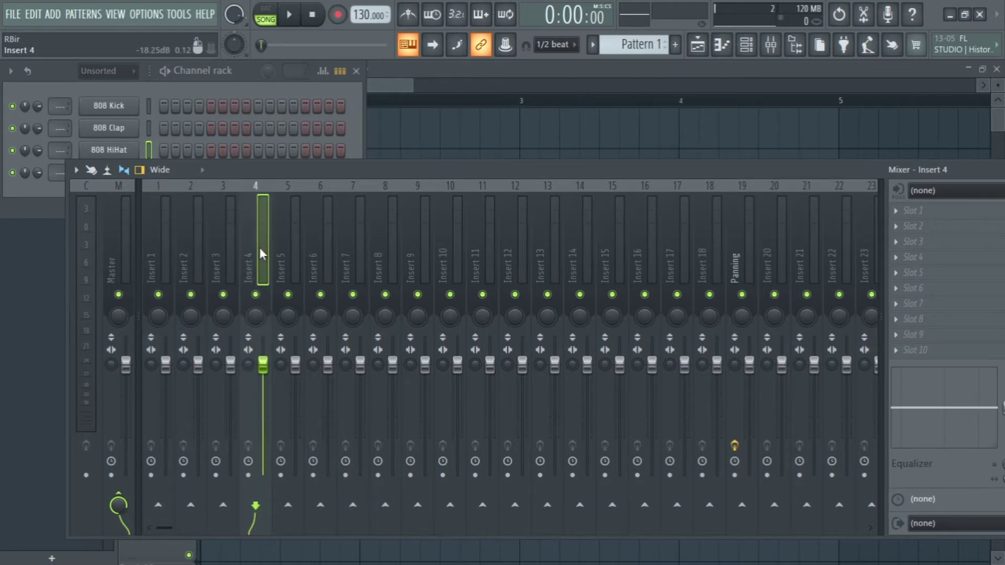
pyautogui.hotkey('ctrl', 'l')
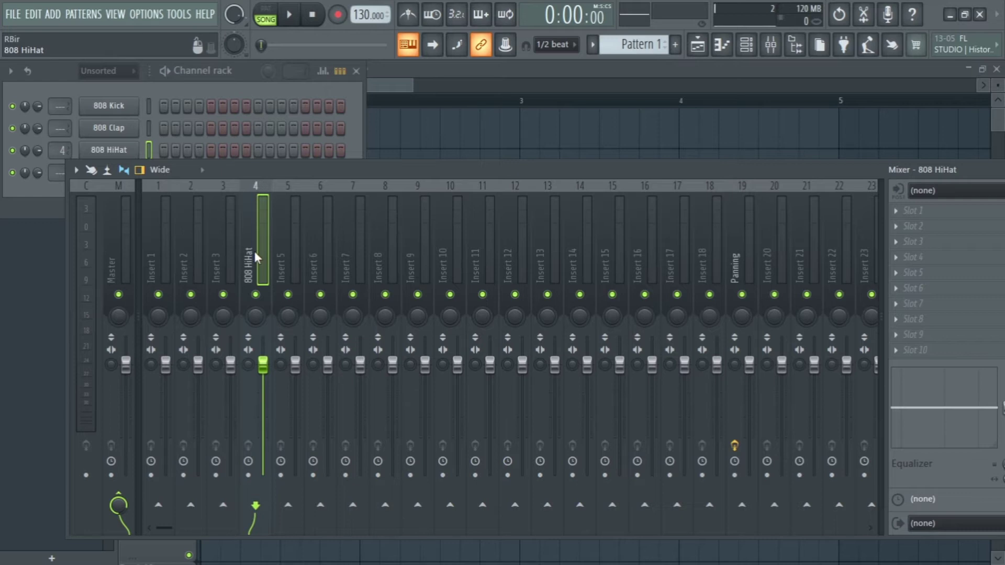
# Link the 808 Clap channel to mixer insert 3
pyautogui.click(148, 128)
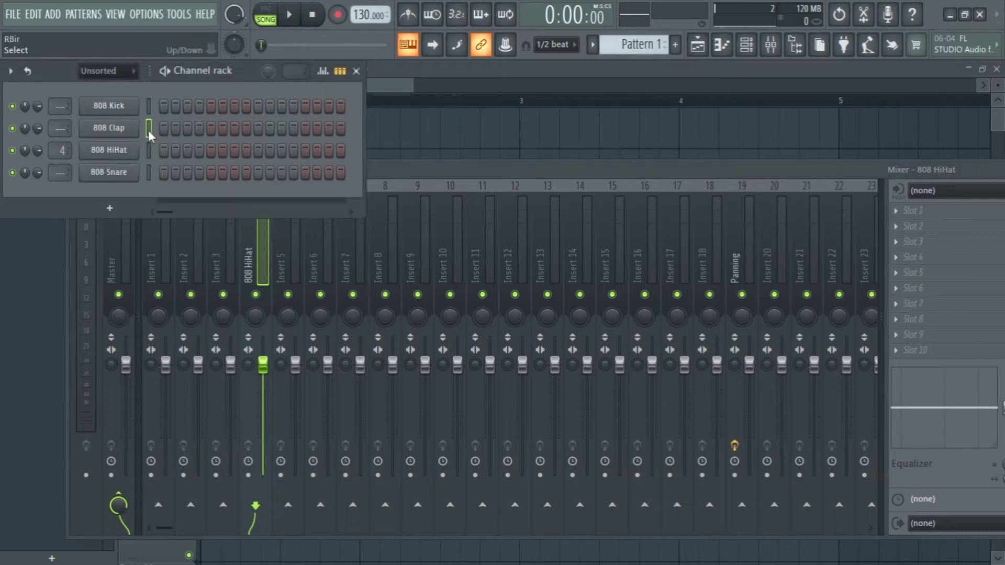
pyautogui.click(232, 262)
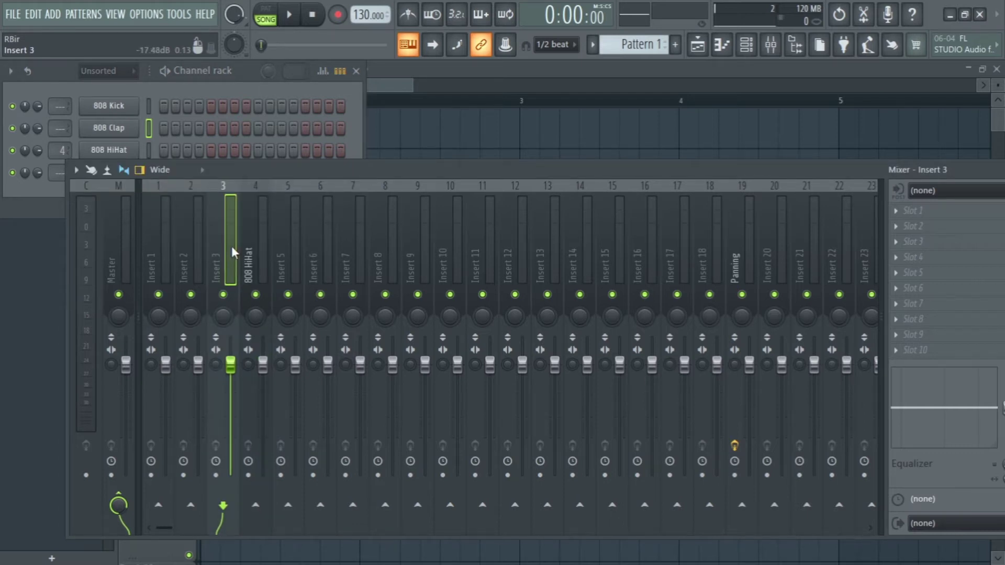
pyautogui.hotkey('ctrl', 'l')
pyautogui.hotkey('ctrl', 'l')
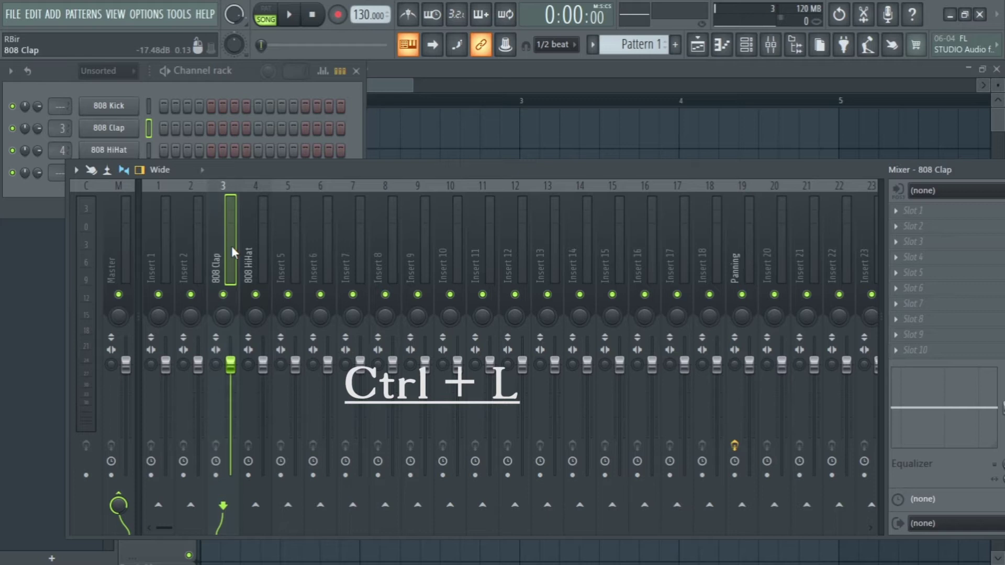
# Link the 808 Kick and 808 Snare channels together to mixer inserts 5 and 6
pyautogui.click(181, 92)
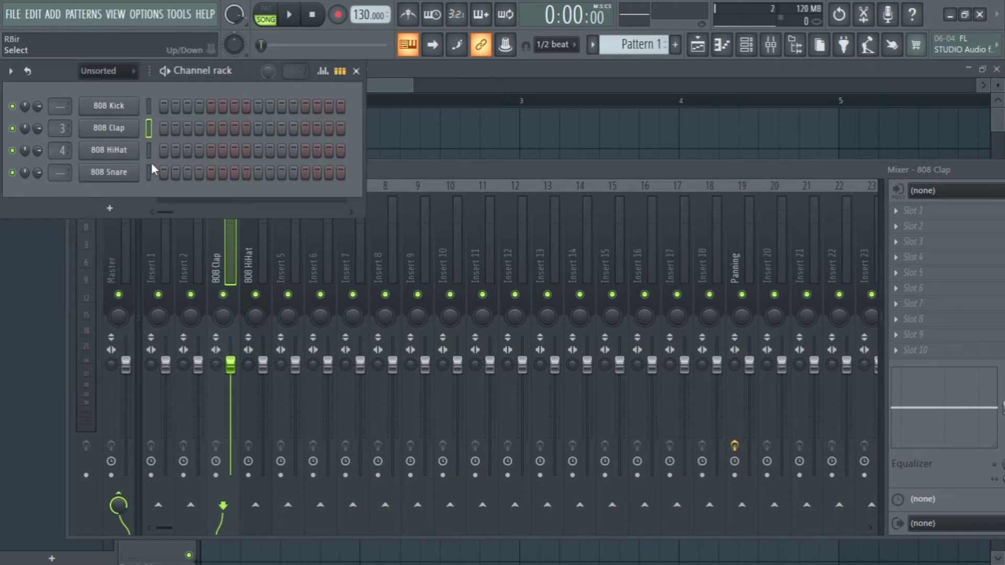
pyautogui.click(148, 105)
pyautogui.doubleClick(149, 108)
pyautogui.click(149, 108)
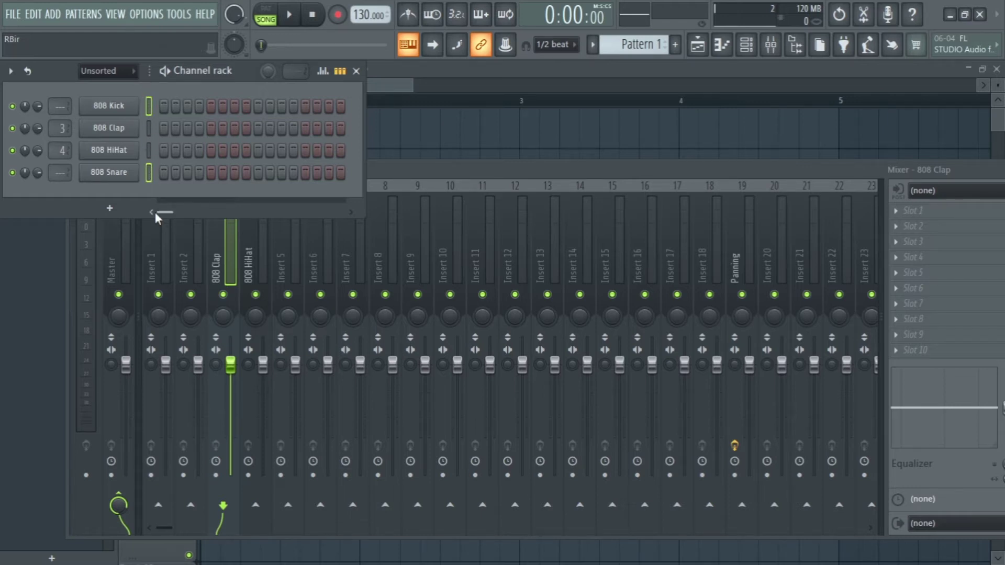
pyautogui.click(293, 251)
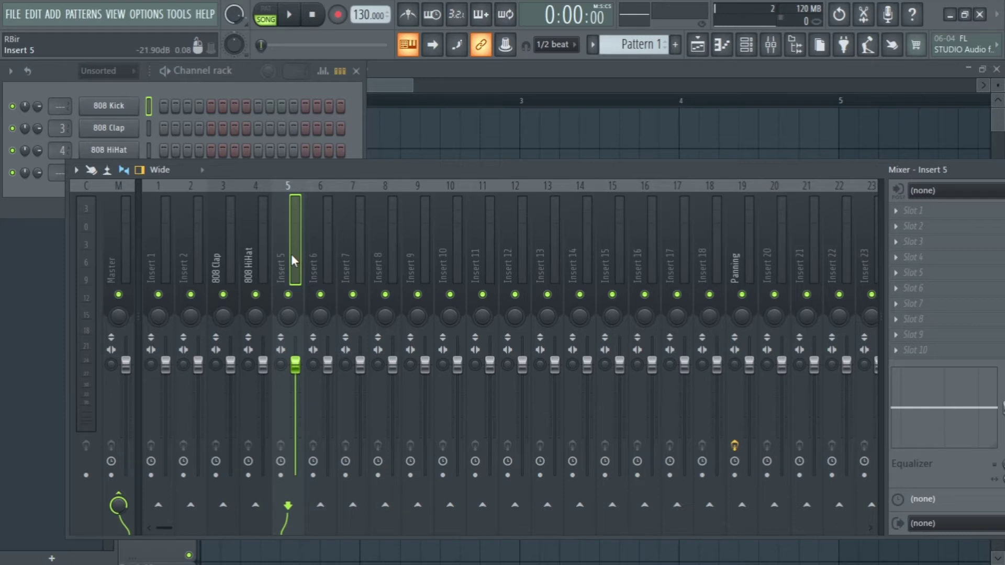
pyautogui.keyDown('ctrl'); pyautogui.click(330, 253); pyautogui.keyUp('ctrl')
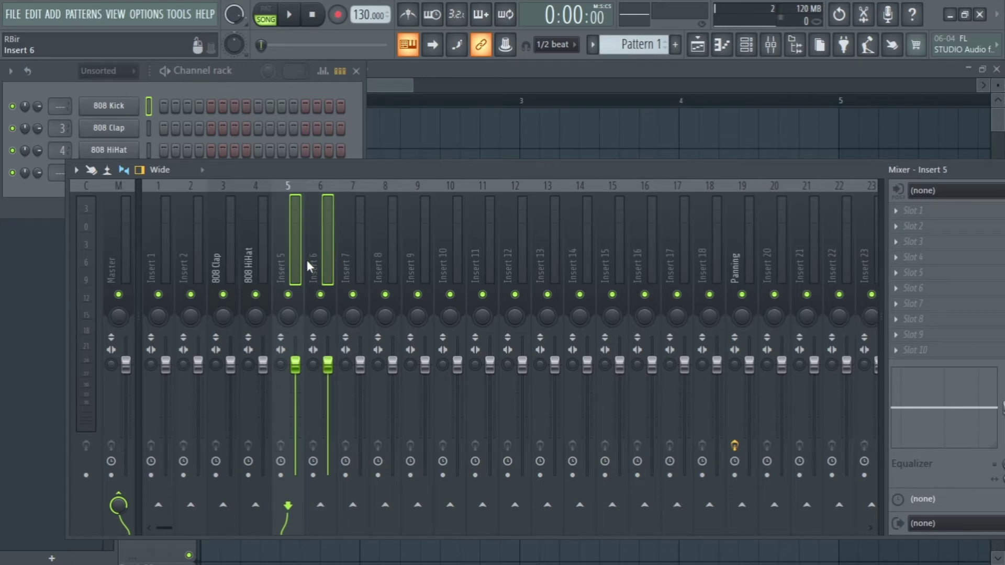
pyautogui.hotkey('ctrl', 'l')
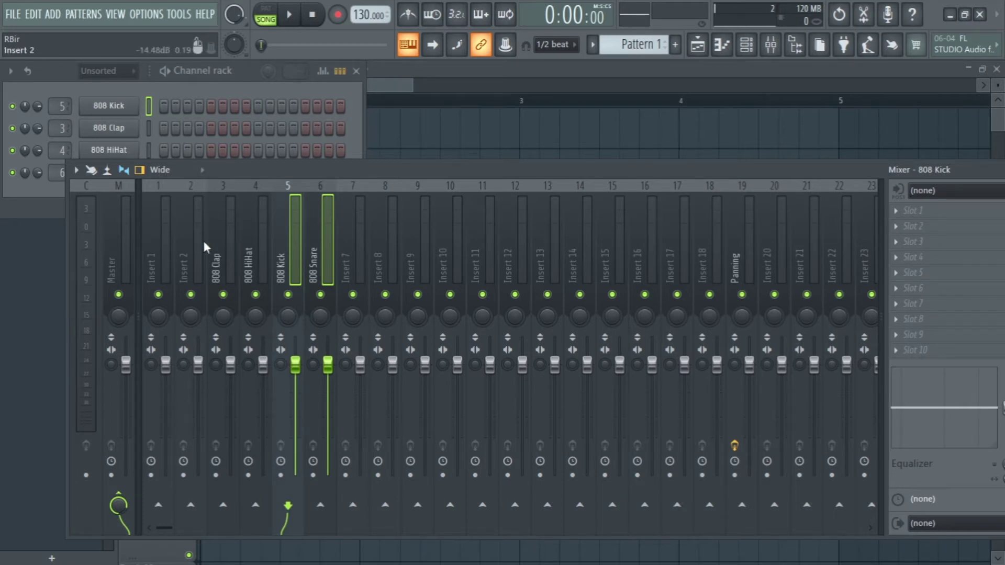
# Move the Hum Dono Do Premi_4 audio clip up to Track 4 in the playlist
pyautogui.click(394, 88)
pyautogui.click(337, 288)
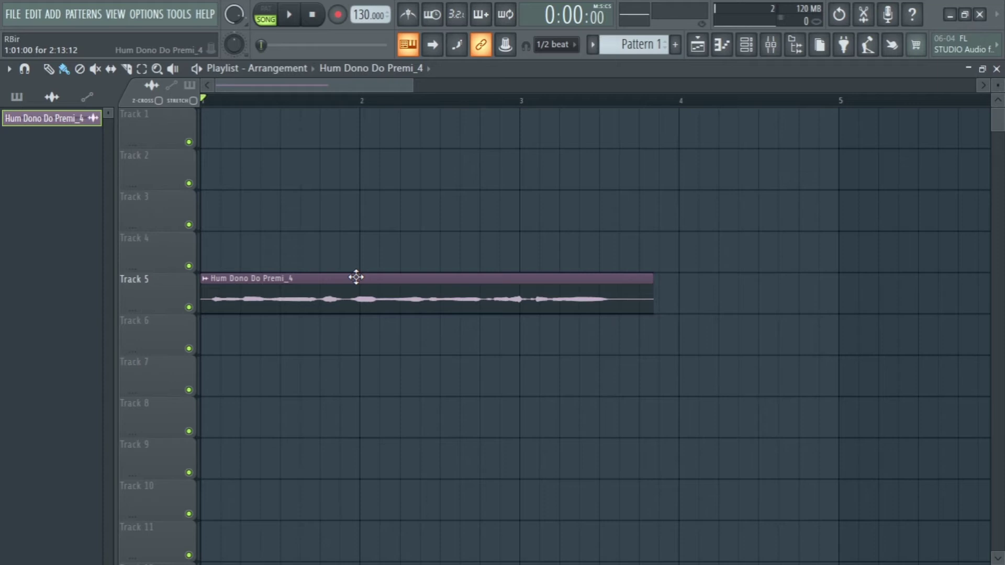
pyautogui.moveTo(356, 284); pyautogui.dragTo(349, 256)
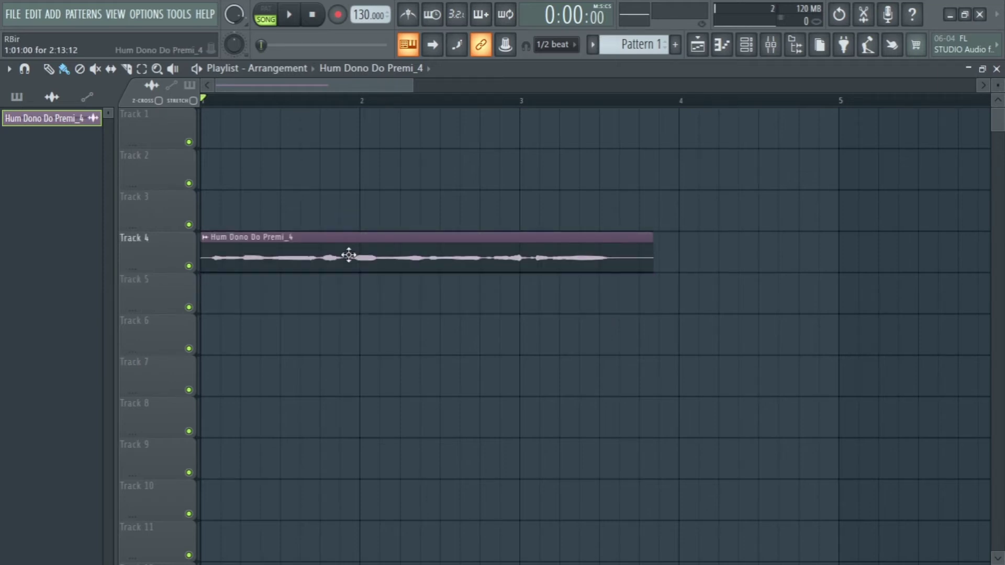
# Open the Hum Dono Do Premi_4 clip's channel settings and link the clip to mixer insert 1
pyautogui.doubleClick(349, 256)
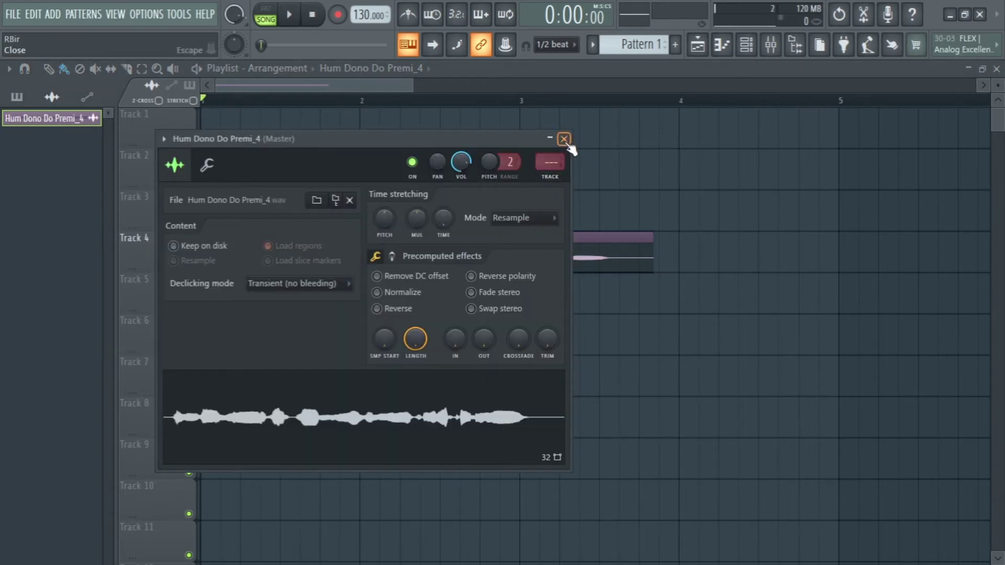
pyautogui.click(555, 177)
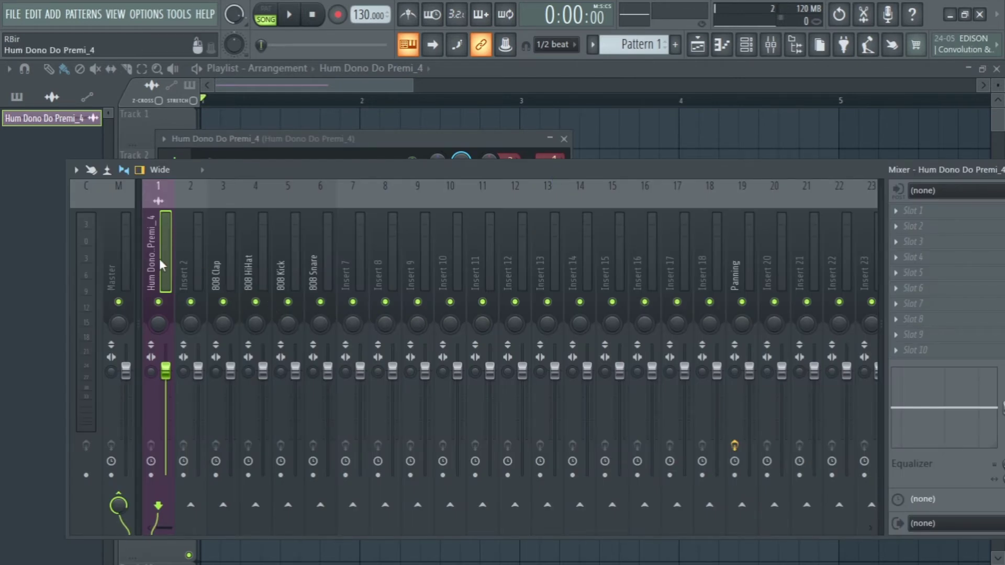
pyautogui.click(456, 263)
# Set the audio clip's target mixer track to 10 and play the song briefly to check the routing
pyautogui.click(466, 134)
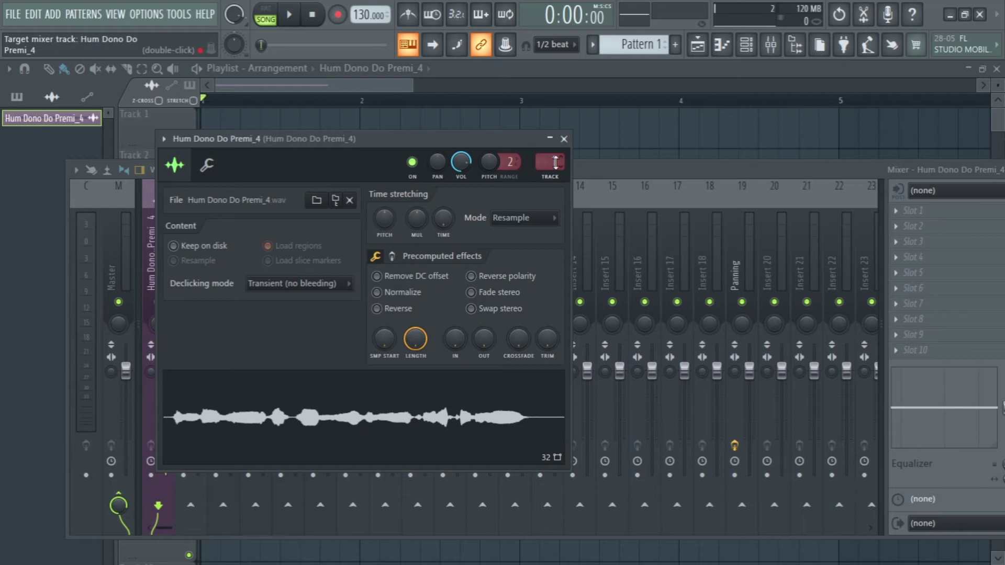
pyautogui.moveTo(463, 140); pyautogui.dragTo(482, 253)
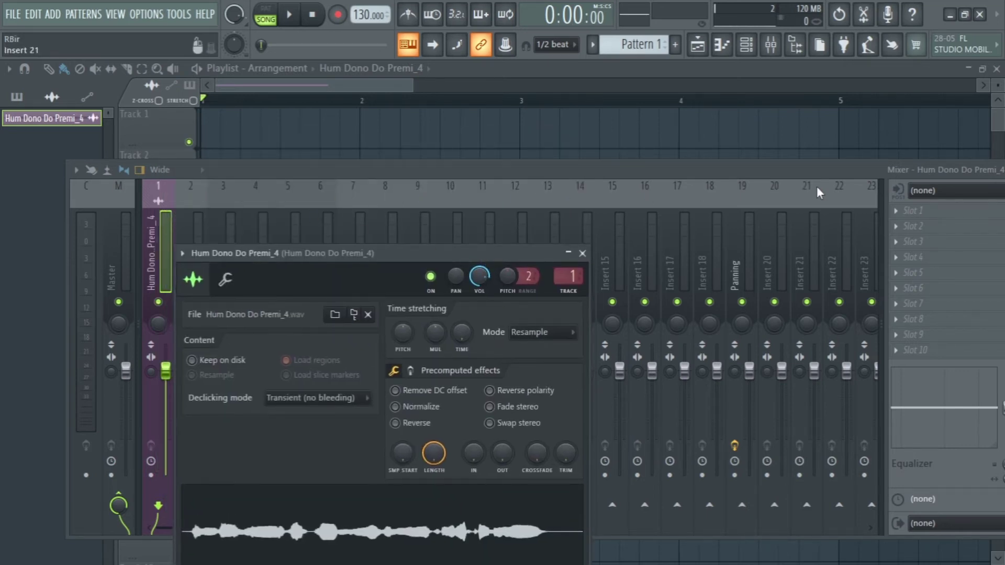
pyautogui.moveTo(408, 252); pyautogui.dragTo(399, 243)
pyautogui.moveTo(555, 268); pyautogui.dragTo(555, 241)
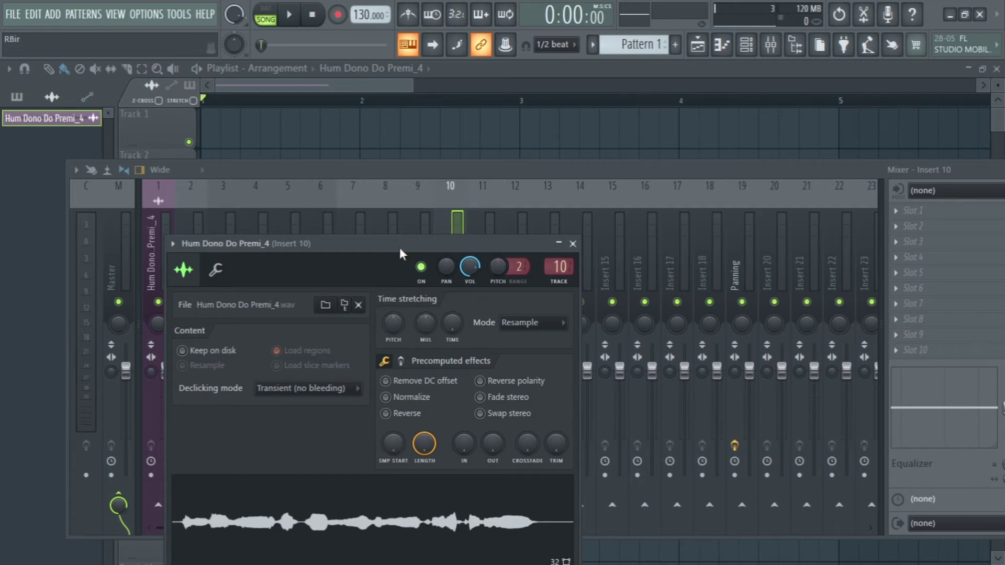
pyautogui.moveTo(416, 240); pyautogui.dragTo(260, 198)
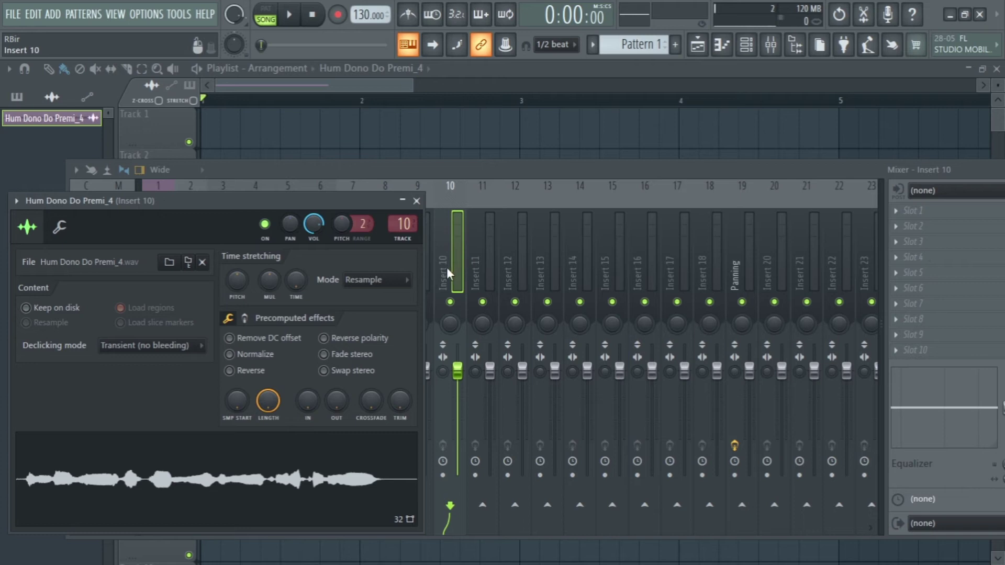
pyautogui.press('space')
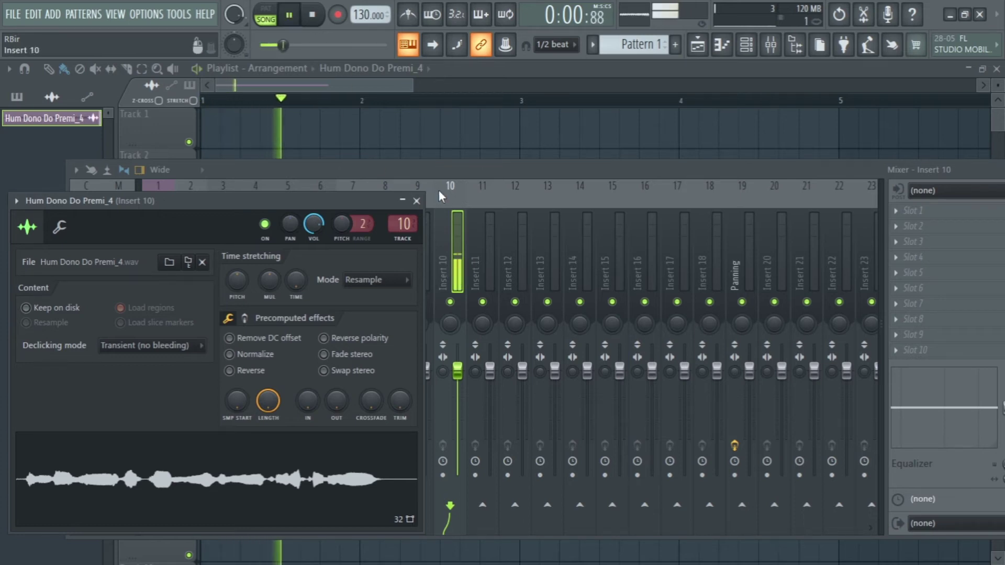
pyautogui.press('space')
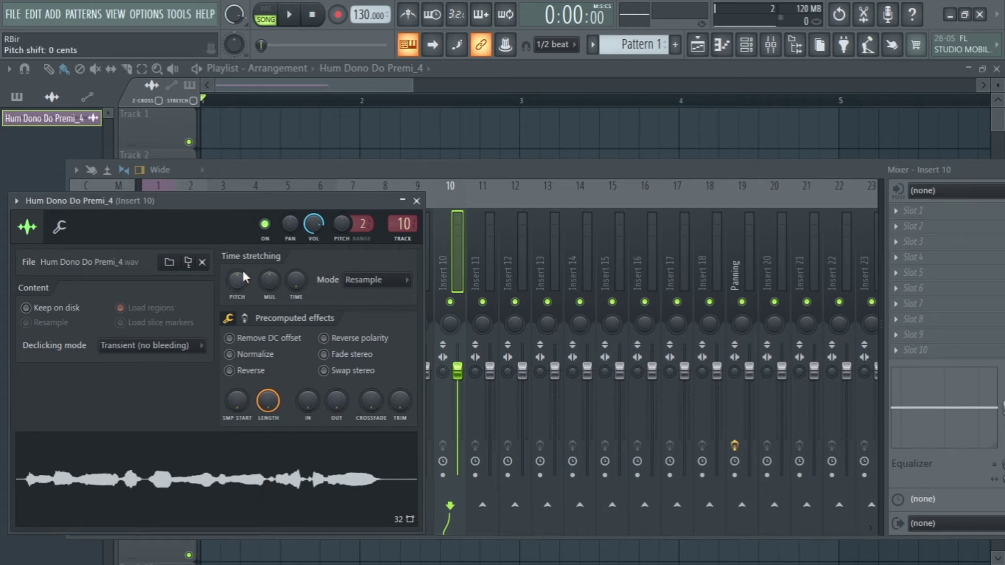
# Close the clip's channel settings and display all channels in the channel rack
pyautogui.click(416, 201)
pyautogui.click(752, 49)
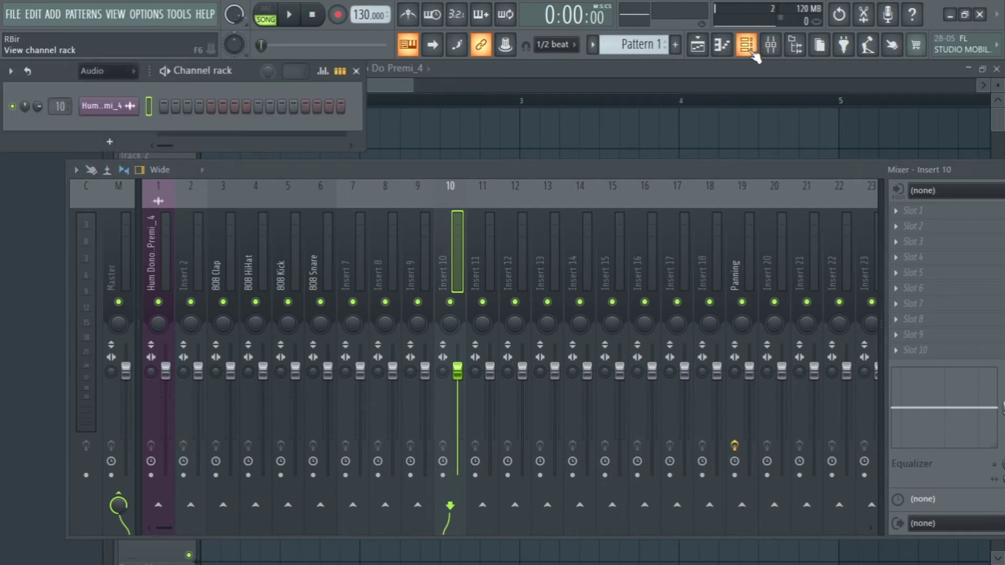
pyautogui.click(122, 83)
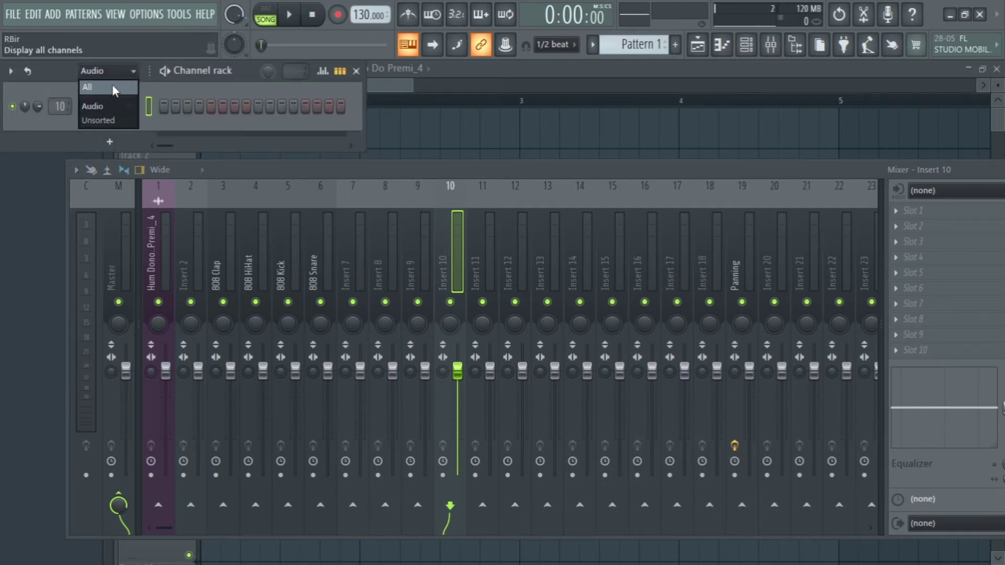
pyautogui.click(116, 104)
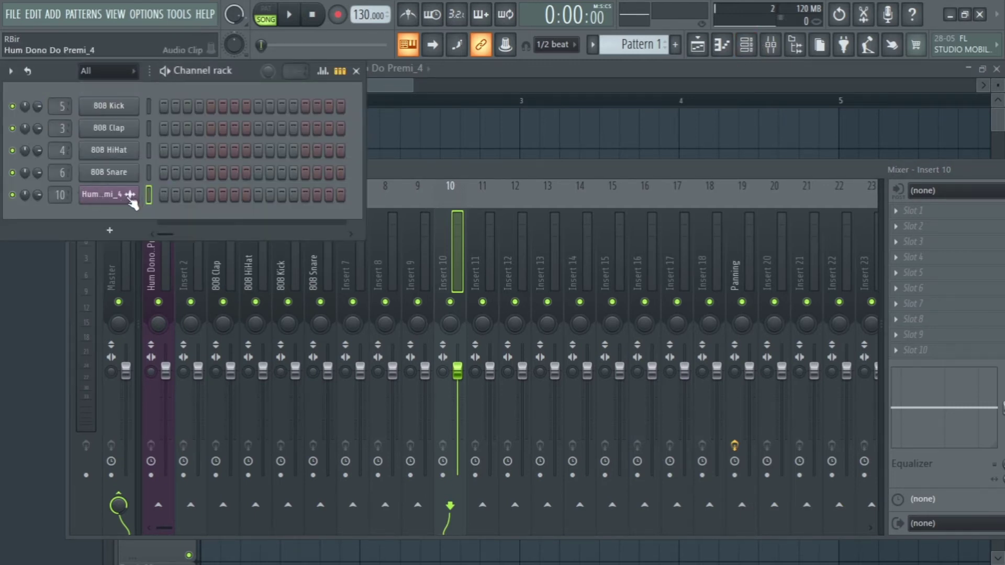
# Set the target mixer tracks in the channel rack: audio clip to 12, 808 Kick to 11 and 808 Clap to 6
pyautogui.scroll(2, 61, 195)
pyautogui.scroll(-1, 60, 195)
pyautogui.scroll(1, 60, 195)
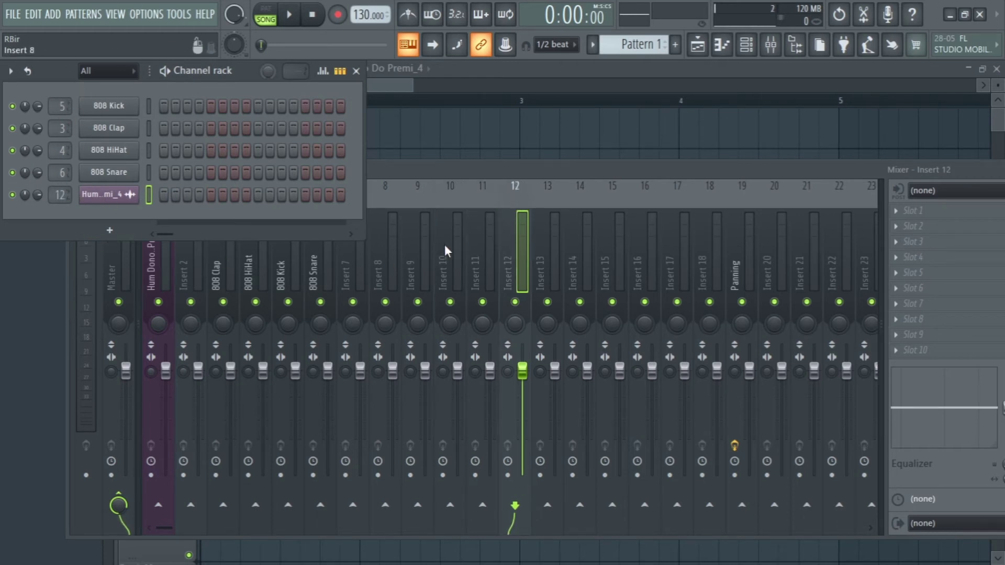
pyautogui.moveTo(60, 106)
pyautogui.mouseDown()
pyautogui.moveTo(60, 87)
pyautogui.moveTo(63, 123)
pyautogui.moveTo(62, 115)
pyautogui.mouseUp()
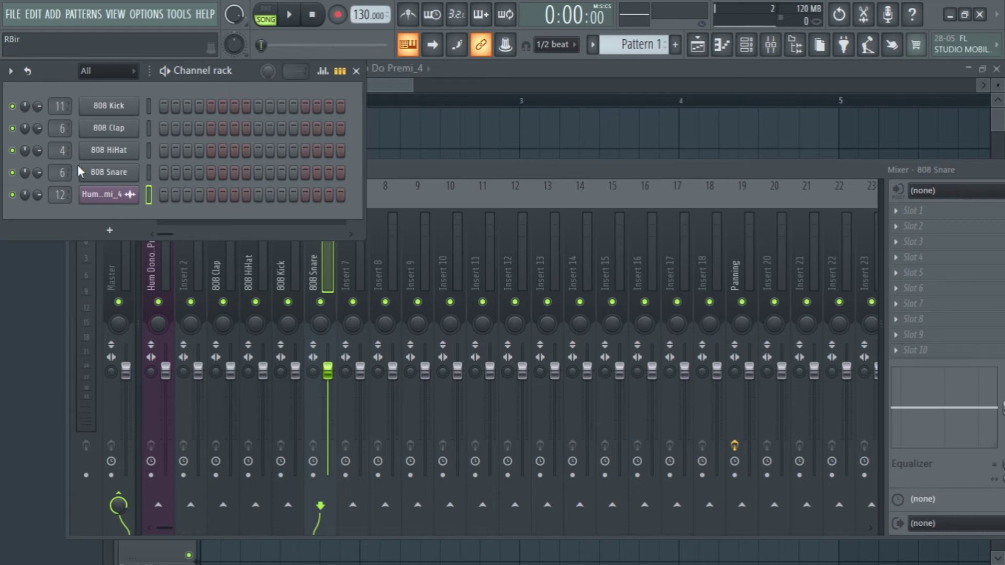
# Open the audio clip's channel settings and set its target mixer track to 13
pyautogui.click(112, 195)
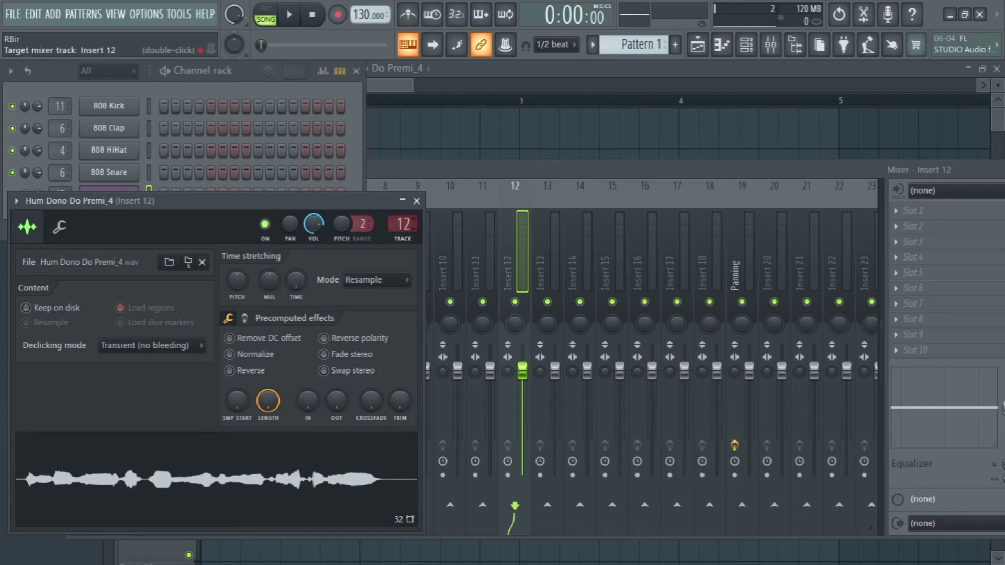
pyautogui.scroll(1, 403, 224)
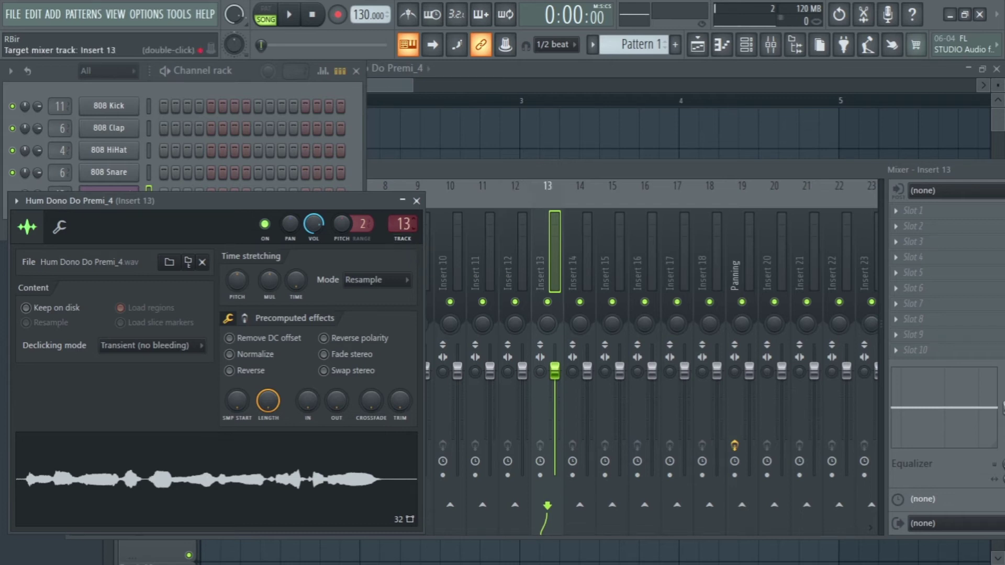
# Close the audio clip's channel settings and move the mixer down so the whole channel rack is uncovered
pyautogui.click(417, 201)
pyautogui.moveTo(773, 176); pyautogui.dragTo(684, 181)
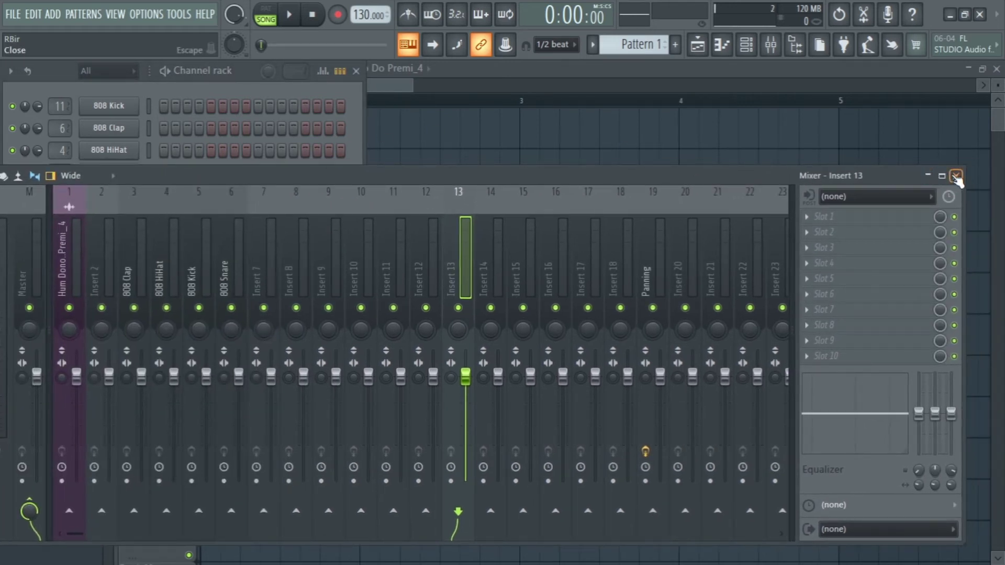
pyautogui.moveTo(427, 177); pyautogui.dragTo(440, 180)
pyautogui.moveTo(181, 178); pyautogui.dragTo(200, 242)
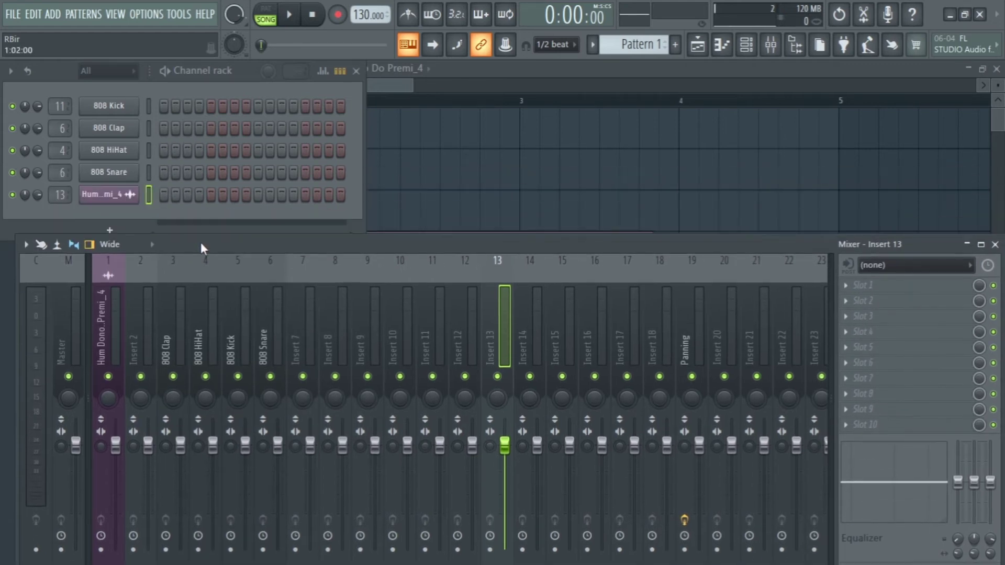
# Add an FL Keys channel to the channel rack, play the notes C, E and G to test it, and close its window
pyautogui.click(112, 231)
pyautogui.click(136, 469)
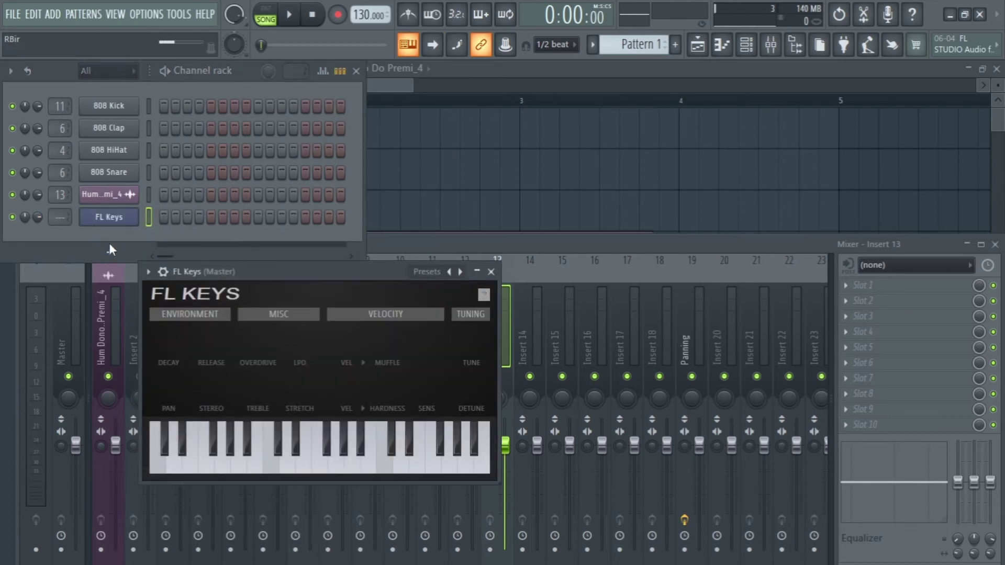
pyautogui.press('z')
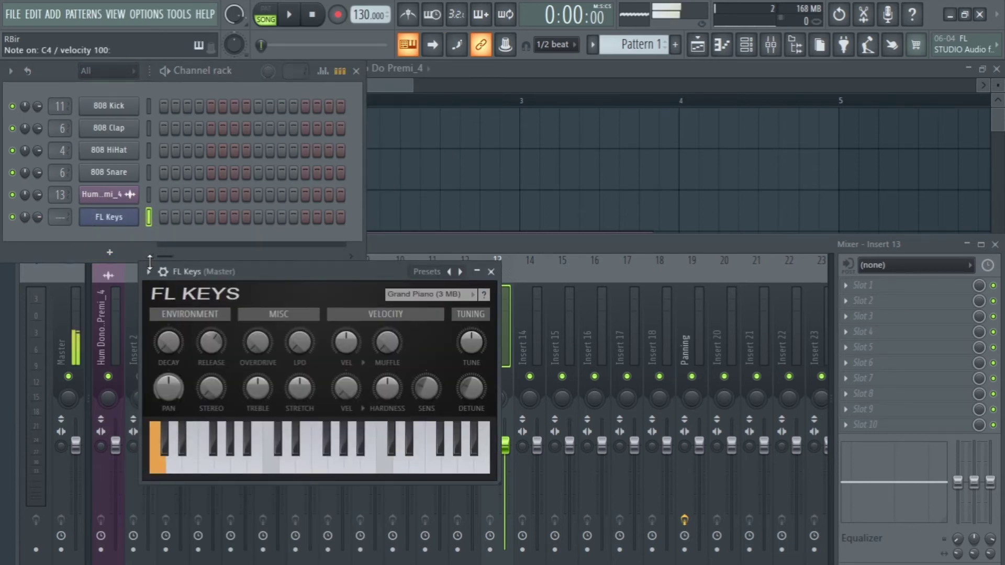
pyautogui.press('c')
pyautogui.press('b')
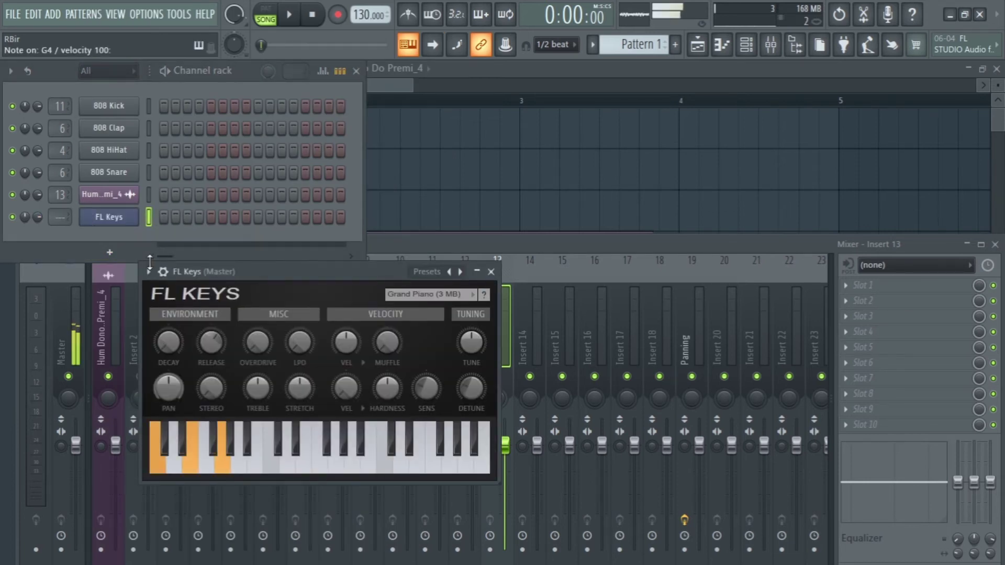
pyautogui.click(490, 271)
# Route the FL Keys channel to mixer track 12 by linking it to that insert
pyautogui.moveTo(61, 226)
pyautogui.mouseDown()
pyautogui.moveTo(60, 204)
pyautogui.moveTo(61, 220)
pyautogui.mouseUp()
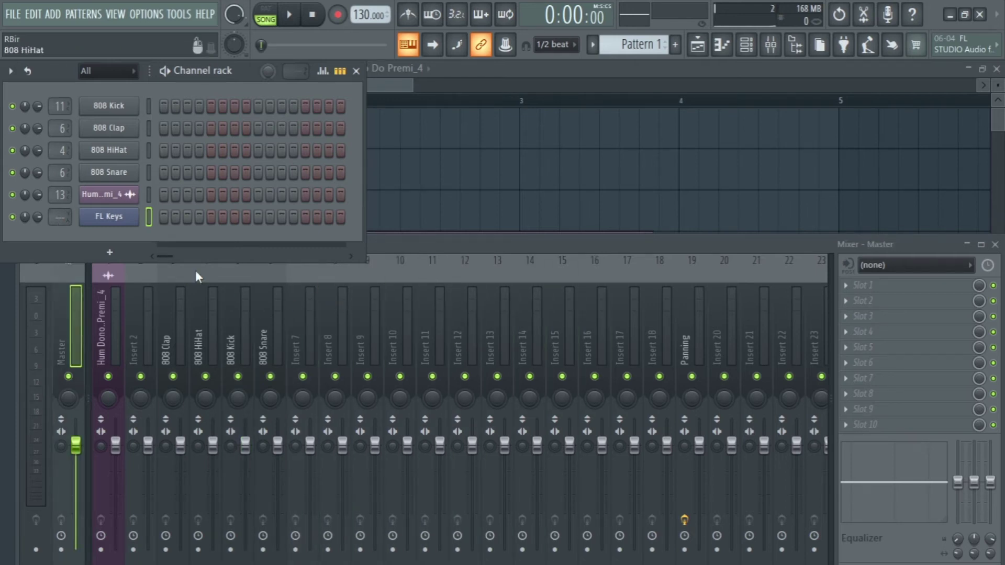
pyautogui.click(477, 335)
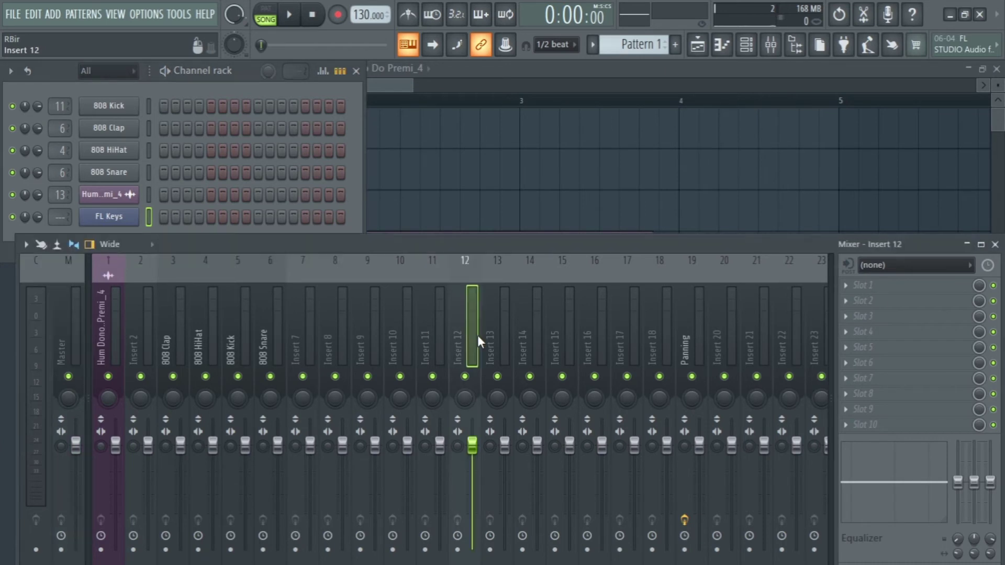
pyautogui.hotkey('ctrl', 'l')
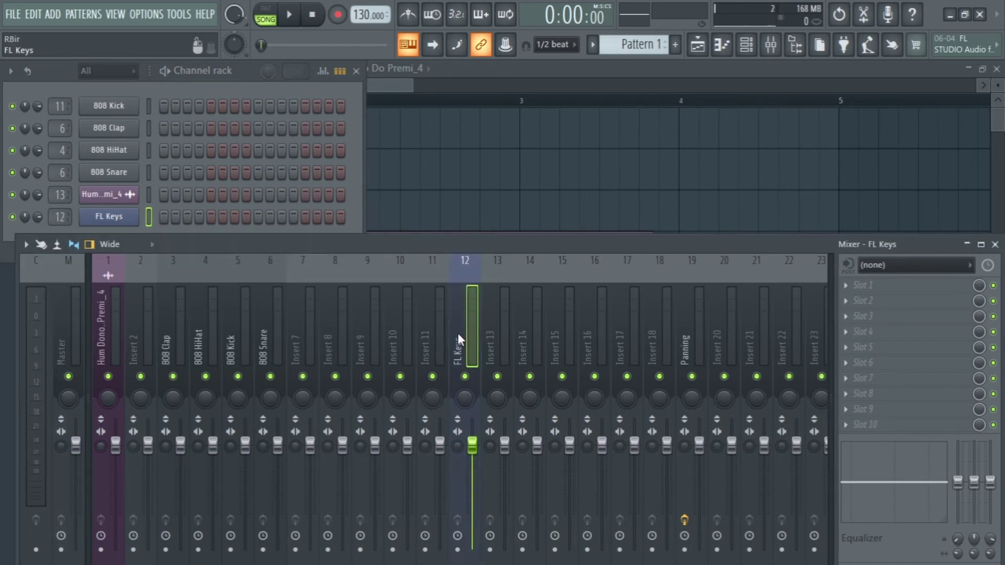
# Reset the FL Keys mixer track to default
pyautogui.rightClick(458, 333)
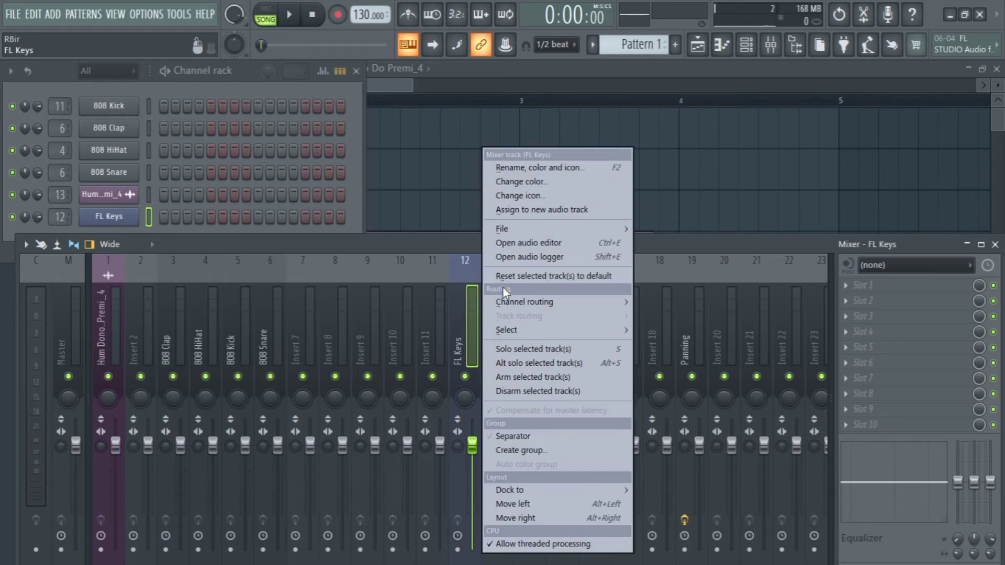
pyautogui.click(527, 276)
pyautogui.click(625, 332)
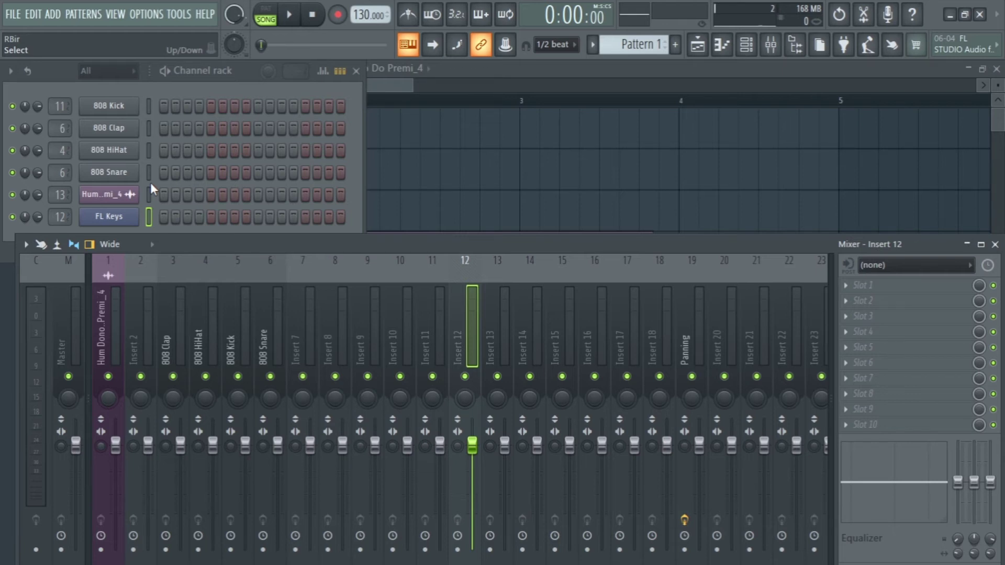
# Bring the playlist to the front and slice the audio clip on Track 4 into four pieces with the Slice tool
pyautogui.click(391, 89)
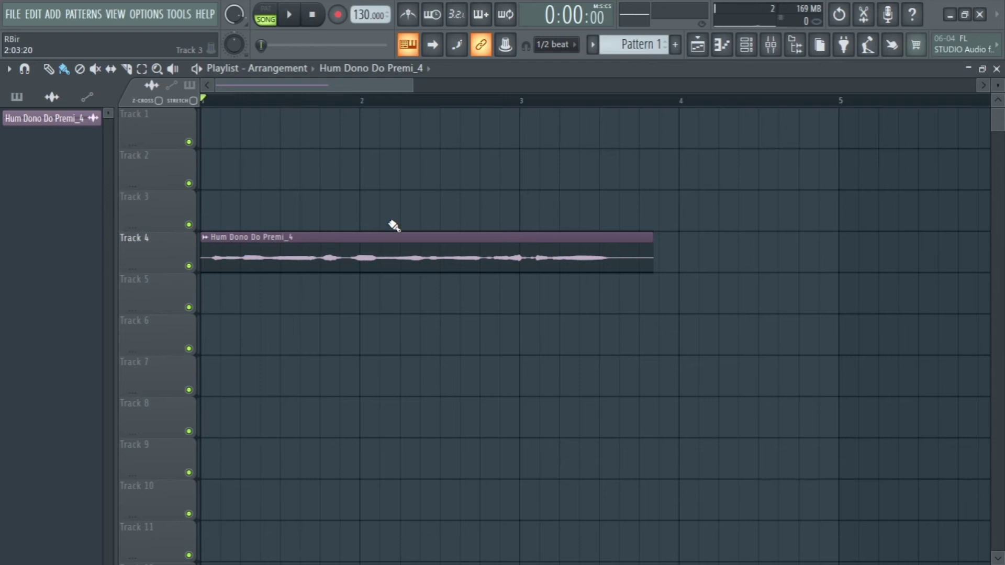
pyautogui.click(126, 69)
pyautogui.click(322, 226)
pyautogui.moveTo(440, 235); pyautogui.dragTo(449, 264)
pyautogui.moveTo(560, 219); pyautogui.dragTo(559, 345)
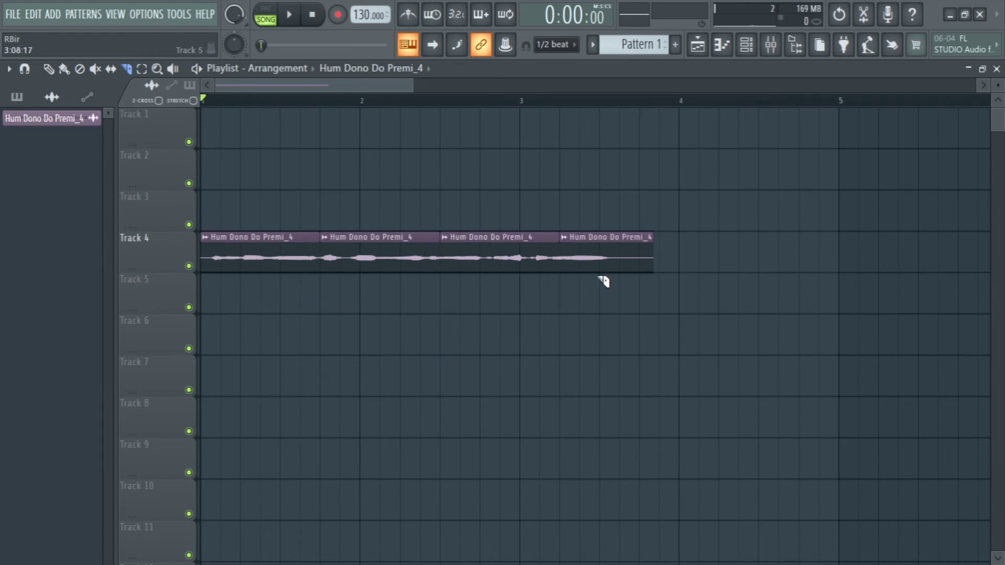
# Switch to the Draw tool and check the target mixer track in the channel settings of the first two slices
pyautogui.click(49, 69)
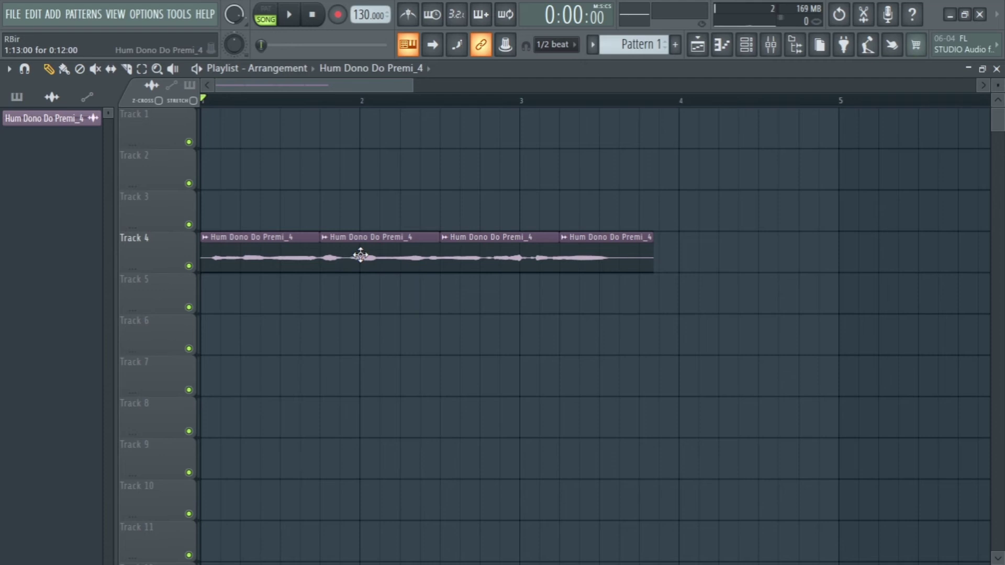
pyautogui.doubleClick(242, 250)
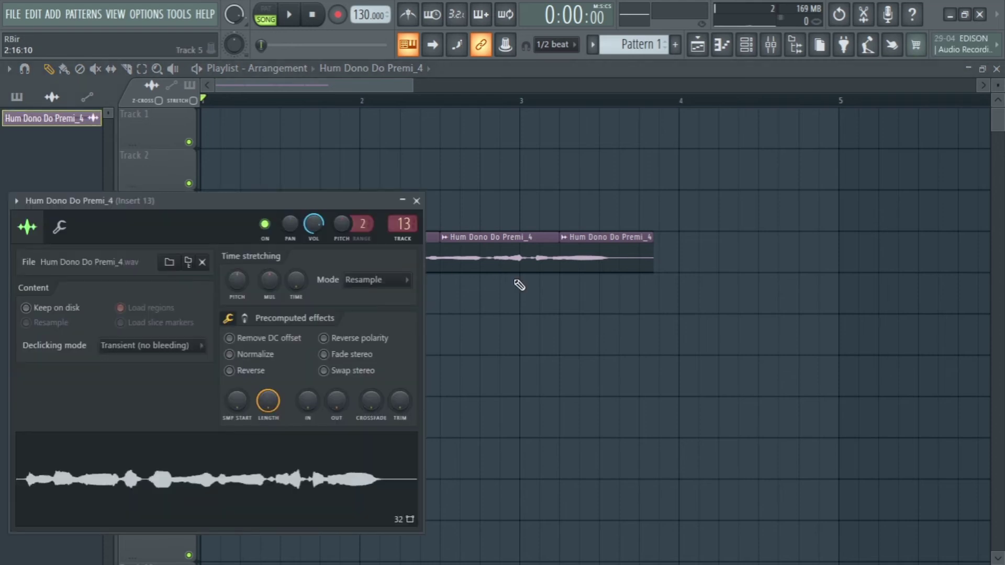
pyautogui.click(413, 198)
pyautogui.doubleClick(376, 267)
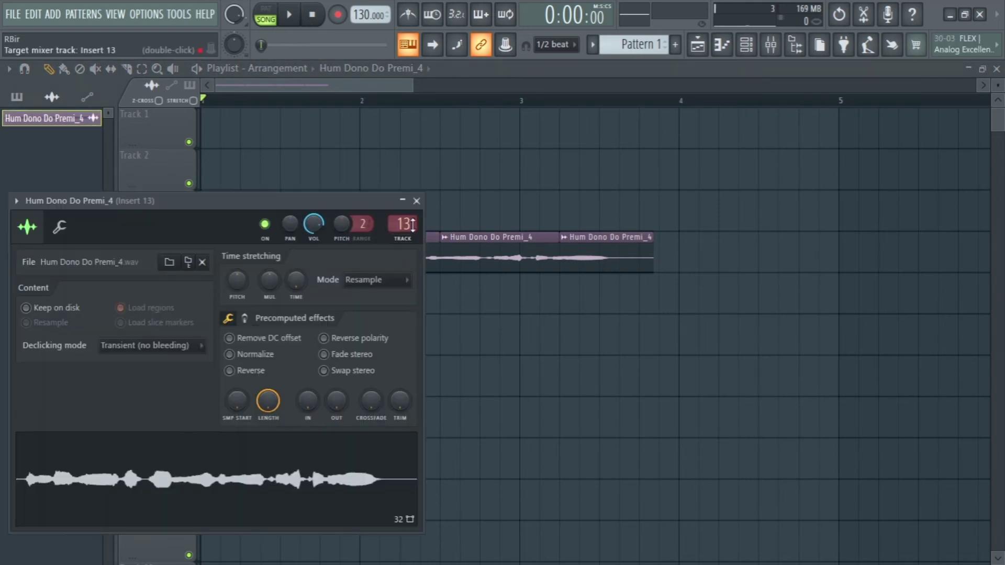
pyautogui.click(413, 199)
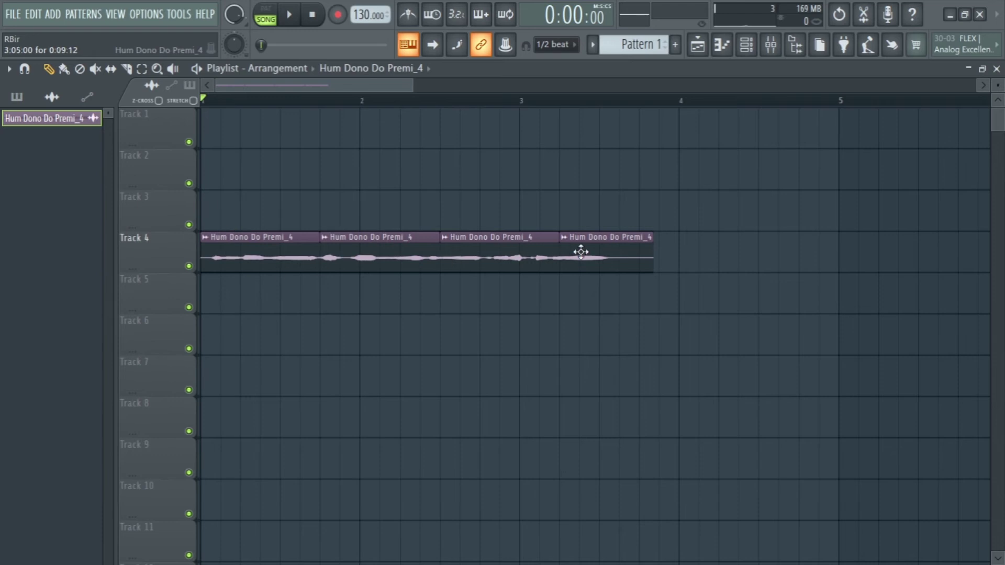
# Make the second slice unique and move it down to Track 5
pyautogui.rightClick(329, 242)
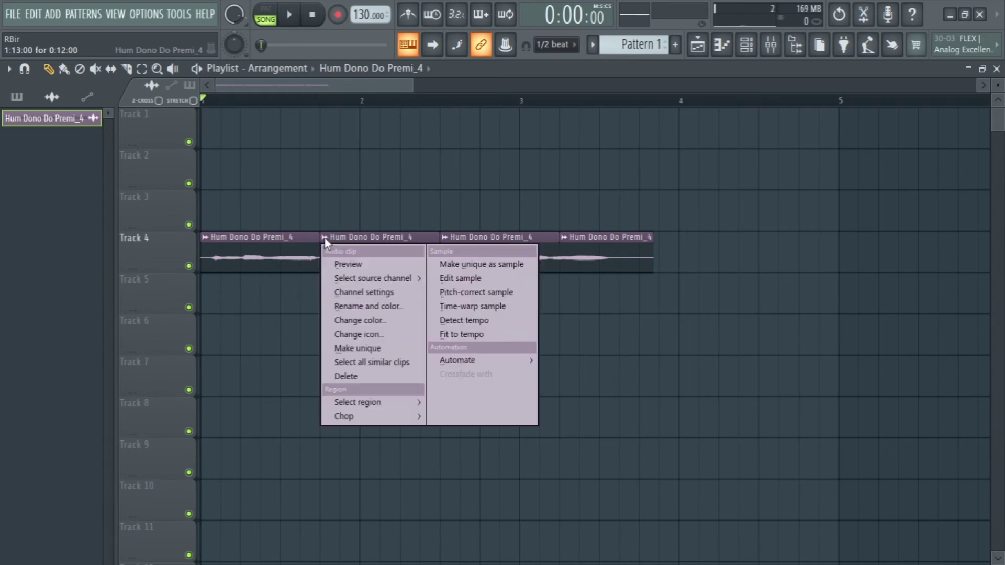
pyautogui.click(386, 353)
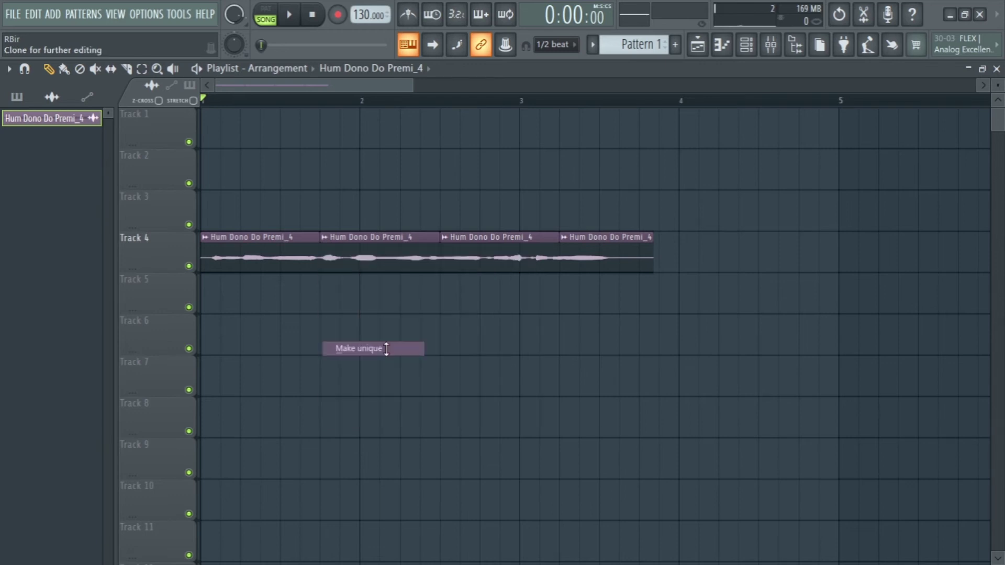
pyautogui.moveTo(386, 242); pyautogui.dragTo(385, 283)
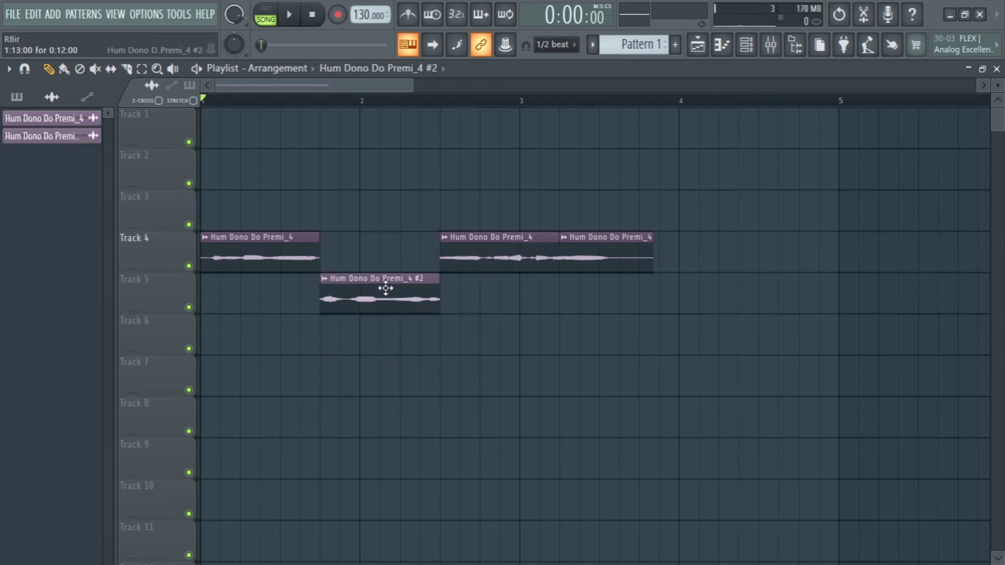
# Enable stretching, stretch the Track 5 clip to a length of 0:14:00, and shift the last two Track 4 slices to start at its end
pyautogui.click(194, 101)
pyautogui.moveTo(439, 285); pyautogui.dragTo(459, 285)
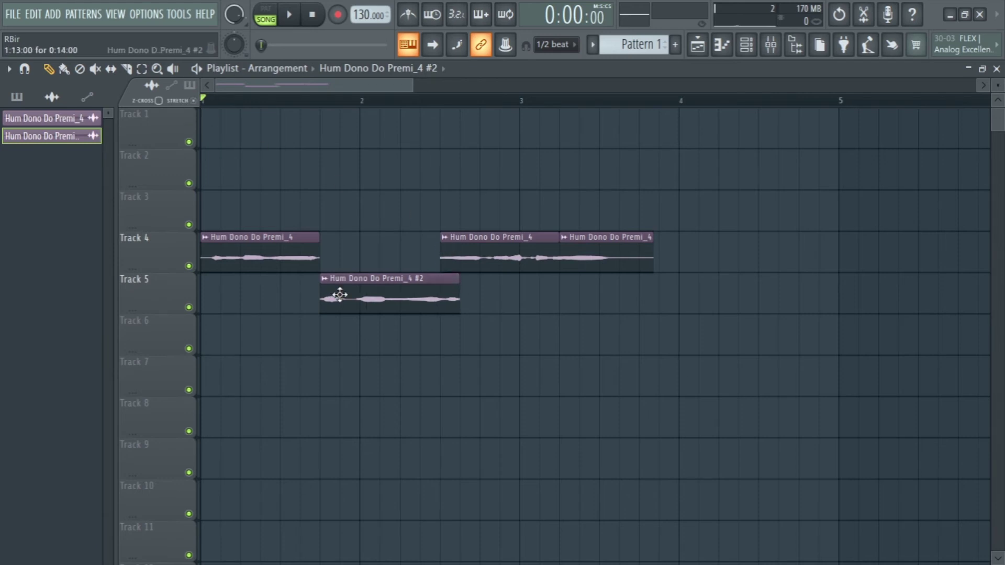
pyautogui.moveTo(513, 221); pyautogui.dragTo(569, 258)
# Set the Track 5 clip's time stretching mode to e3 generic and close its channel settings
pyautogui.doubleClick(444, 294)
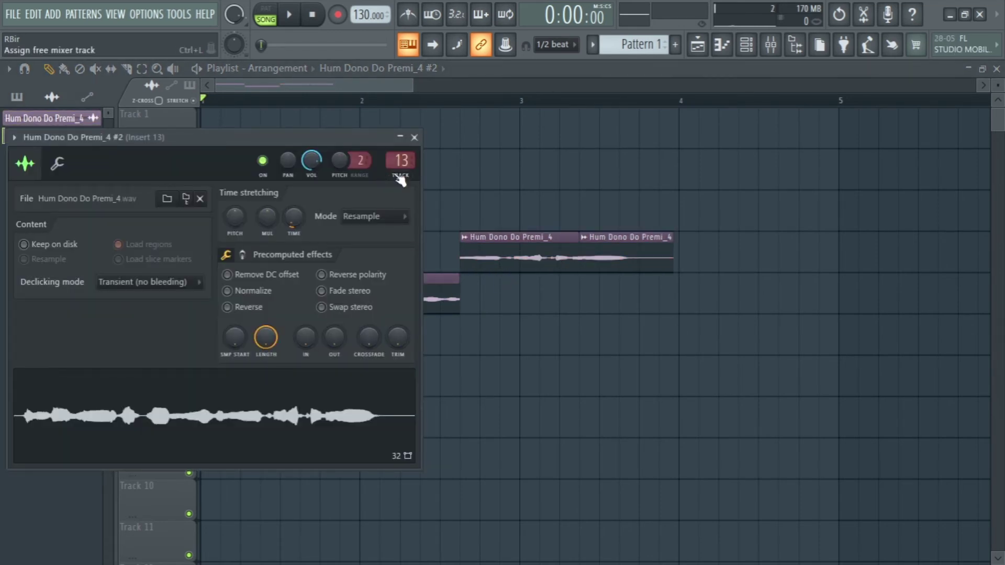
pyautogui.click(370, 220)
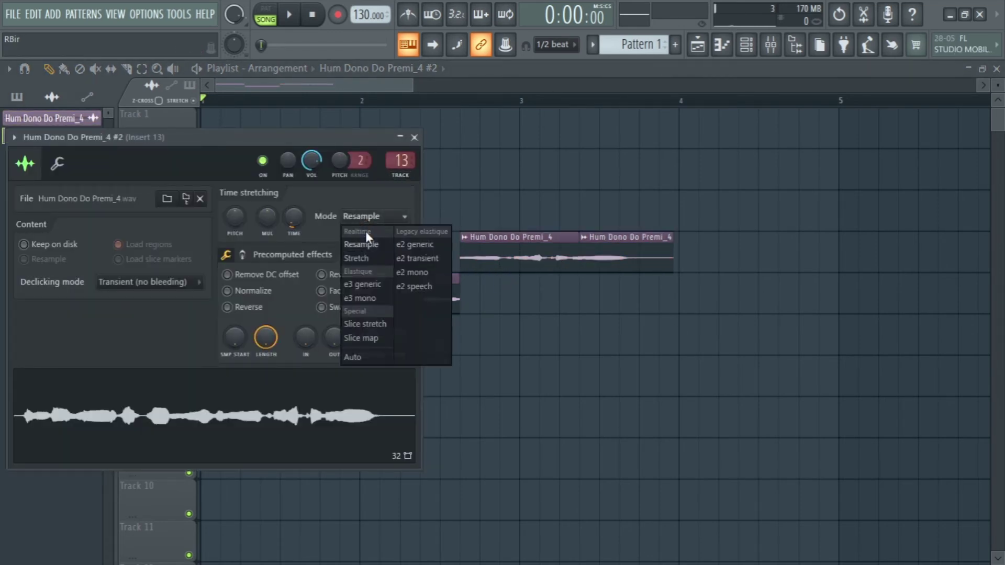
pyautogui.click(365, 285)
pyautogui.click(415, 138)
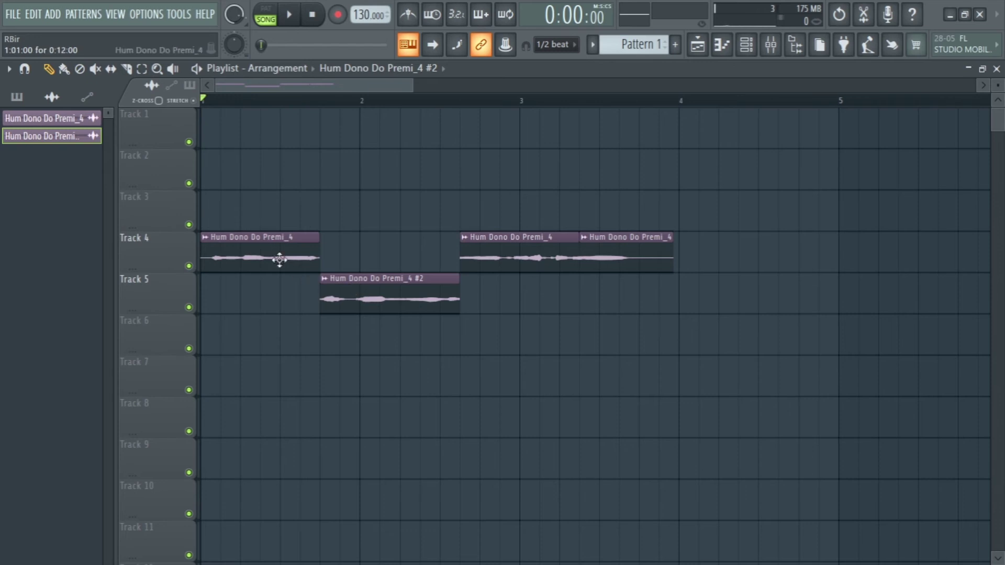
# Check the Track 5 clip's current routing in its channel settings and the mixer, and set its target mixer track to 14
pyautogui.doubleClick(386, 300)
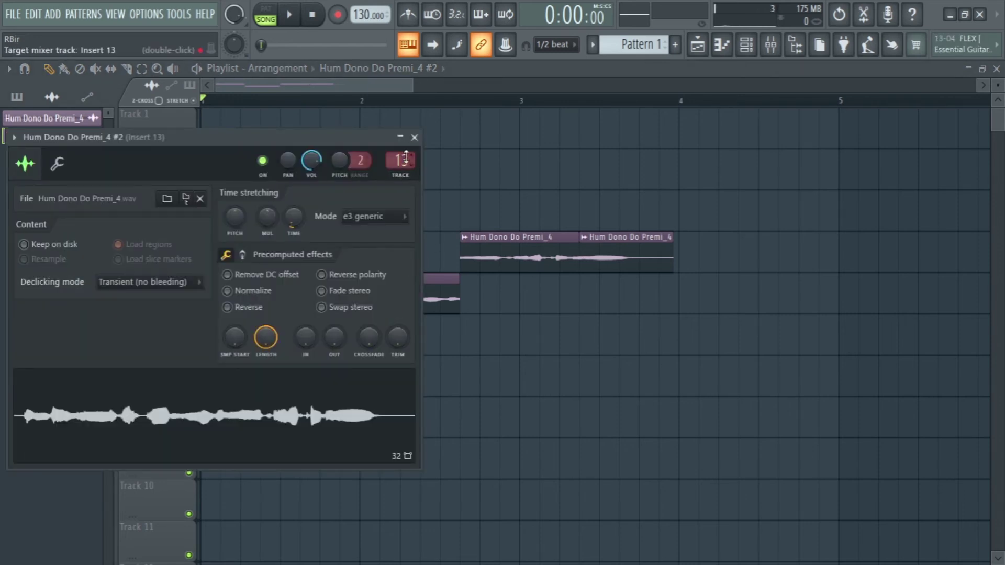
pyautogui.click(414, 137)
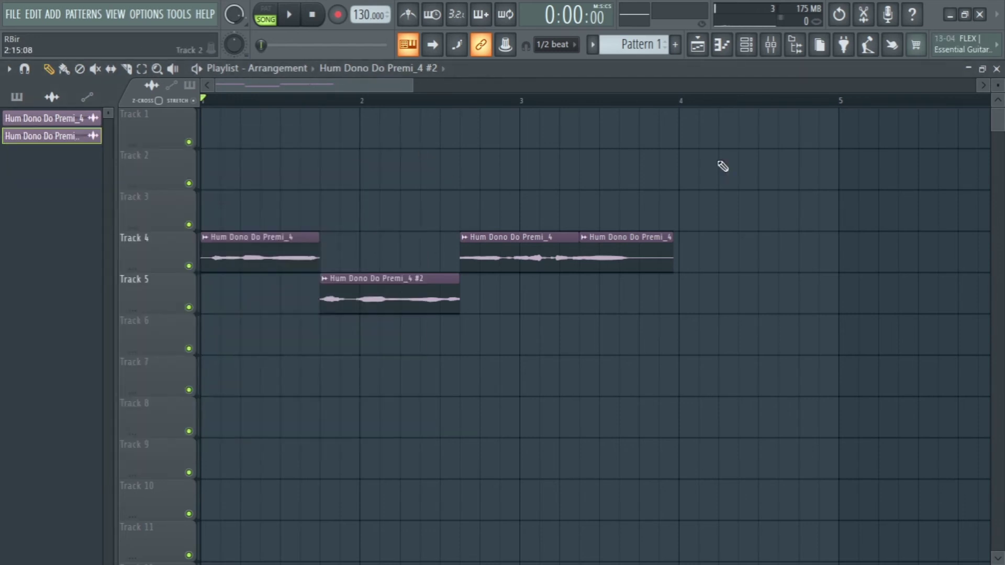
pyautogui.click(775, 44)
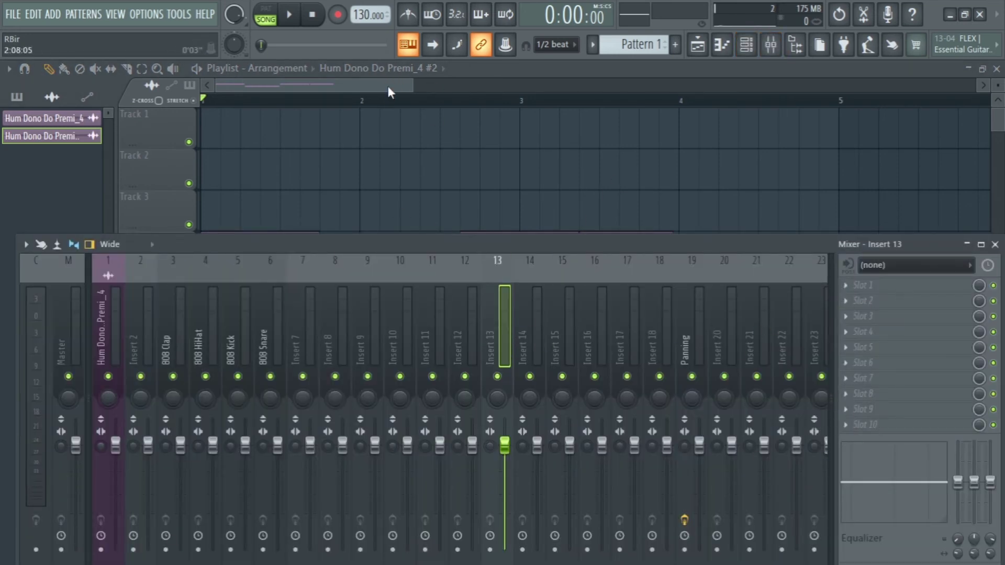
pyautogui.press('F9')
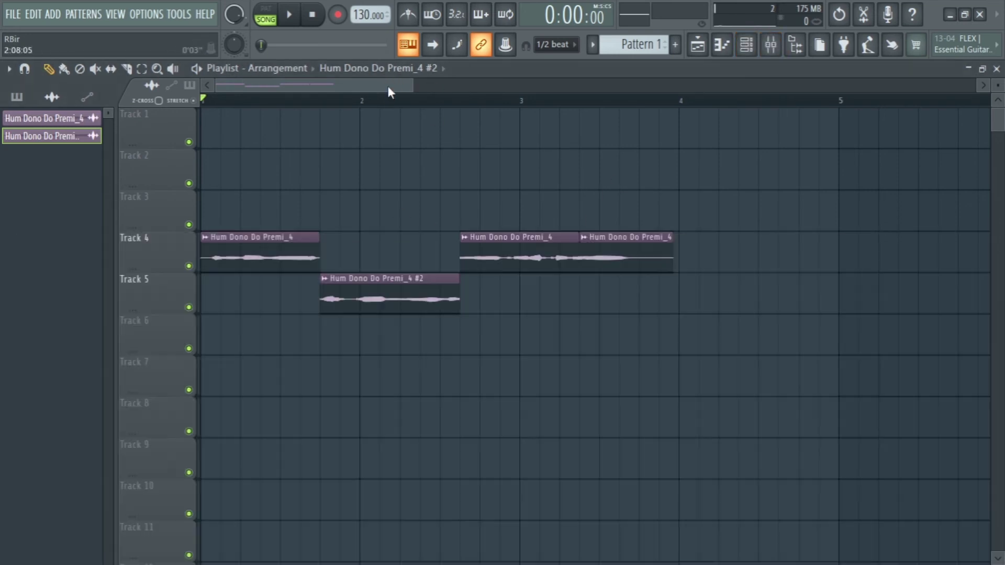
pyautogui.doubleClick(377, 294)
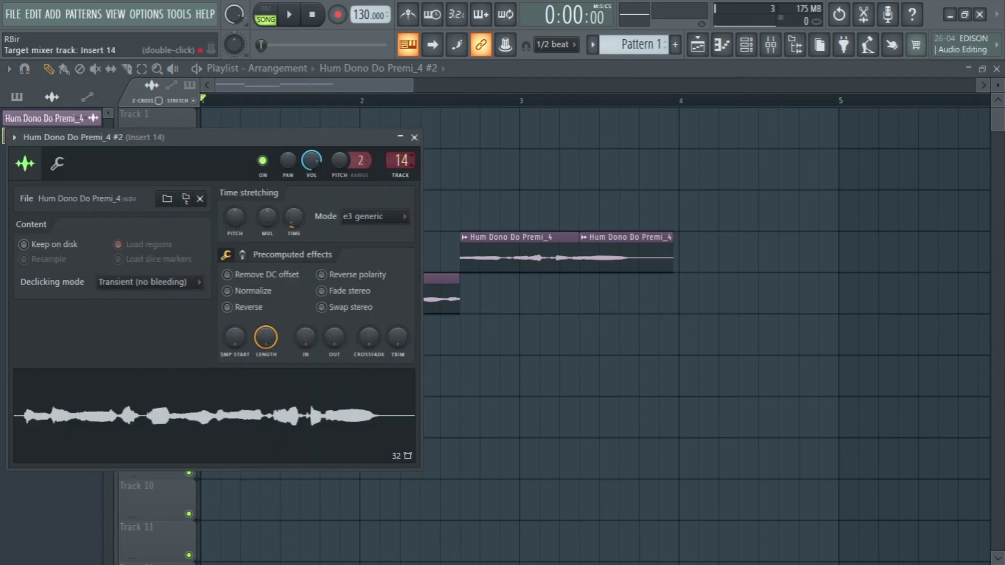
pyautogui.click(414, 137)
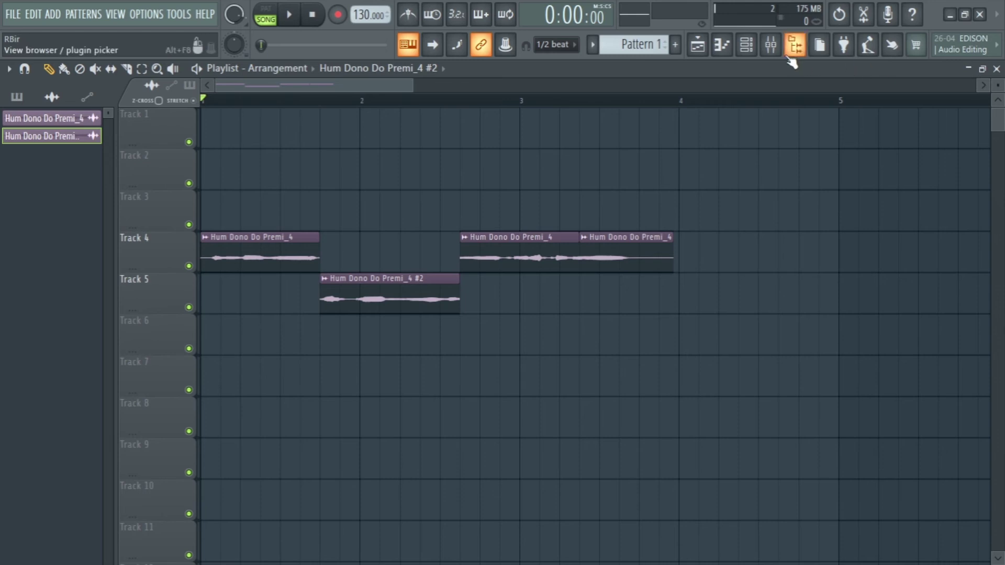
# Show the mixer, move it up over the playlist, and try different panning positions on Insert 14, leaving it slightly right
pyautogui.click(770, 45)
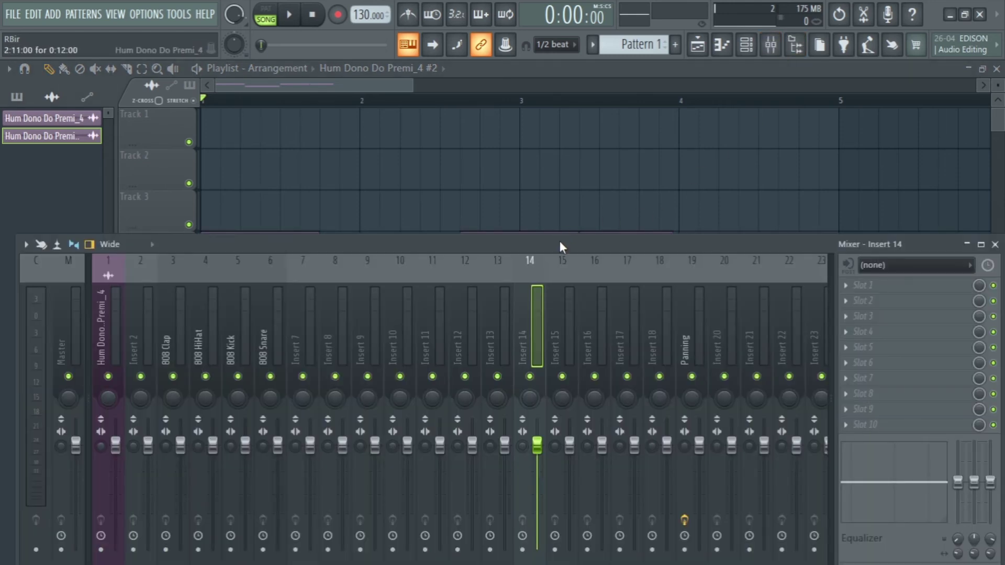
pyautogui.moveTo(560, 244); pyautogui.dragTo(595, 88)
pyautogui.moveTo(565, 243); pyautogui.dragTo(564, 198)
pyautogui.moveTo(564, 242); pyautogui.dragTo(564, 303)
pyautogui.moveTo(565, 243); pyautogui.dragTo(565, 205)
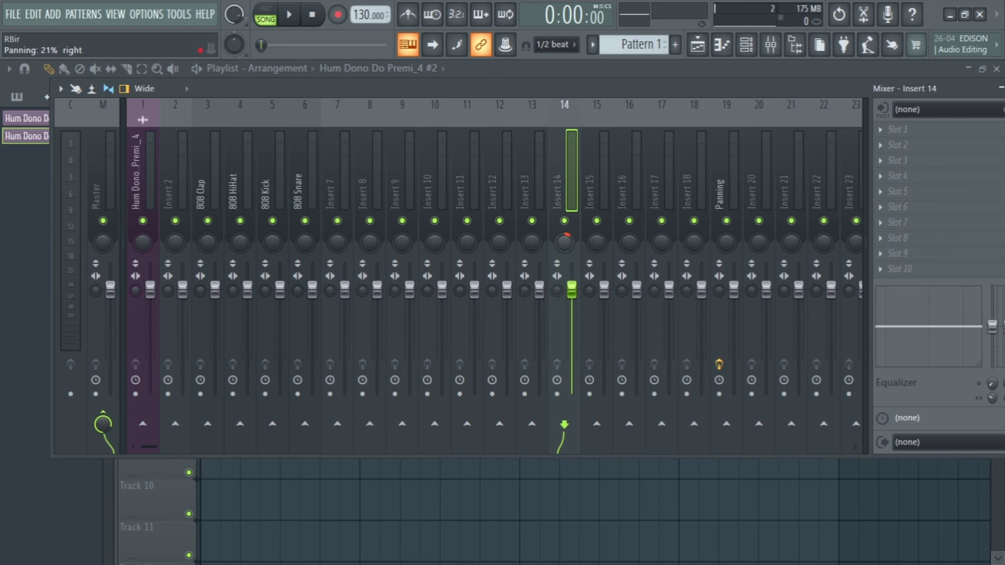
pyautogui.moveTo(564, 242)
pyautogui.mouseDown()
pyautogui.moveTo(565, 216)
pyautogui.moveTo(565, 257)
pyautogui.mouseUp()
# Reposition the mixer and open Fruity Stereo Enhancer on the Panning track to view its controls
pyautogui.moveTo(619, 83); pyautogui.dragTo(532, 109)
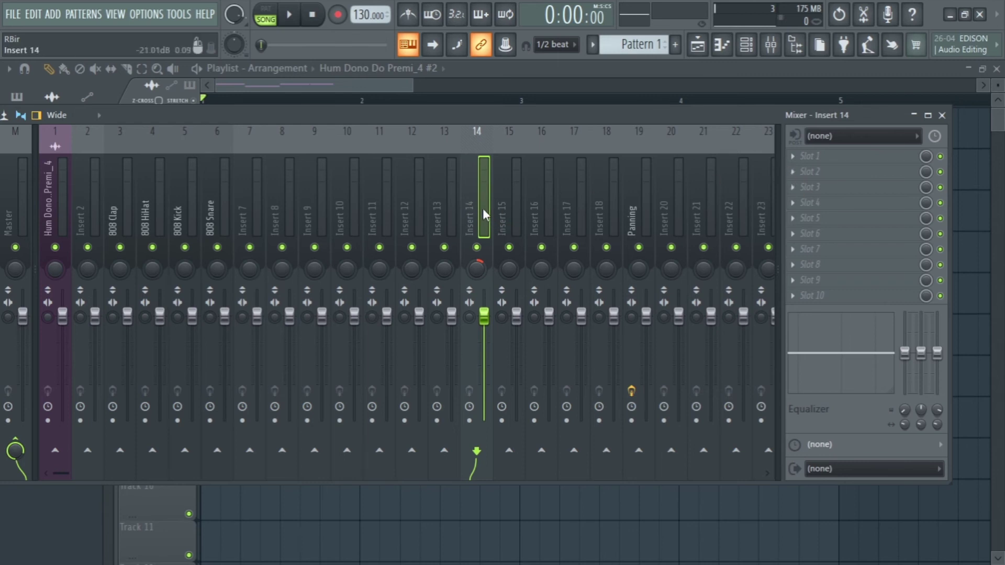
pyautogui.click(643, 203)
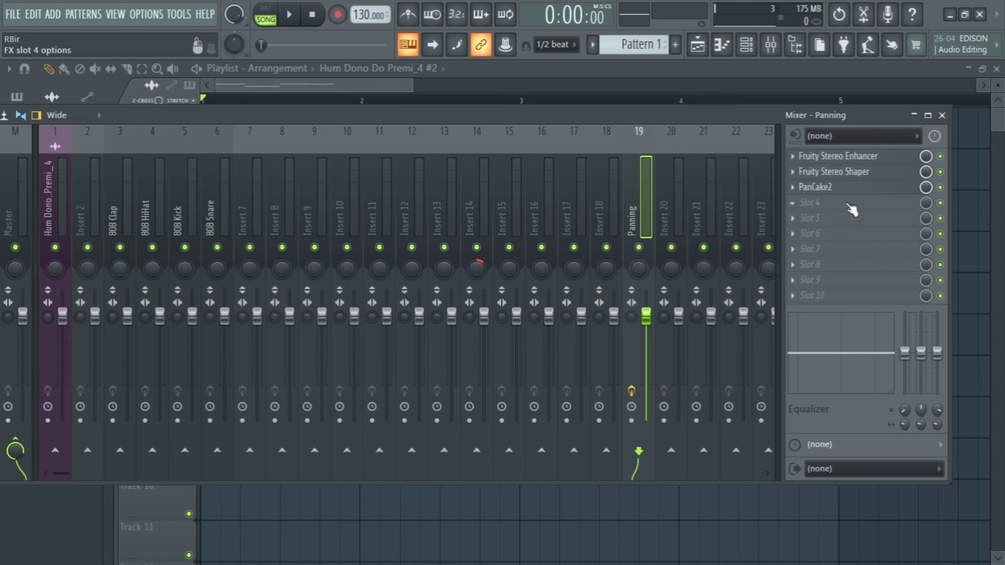
pyautogui.click(876, 161)
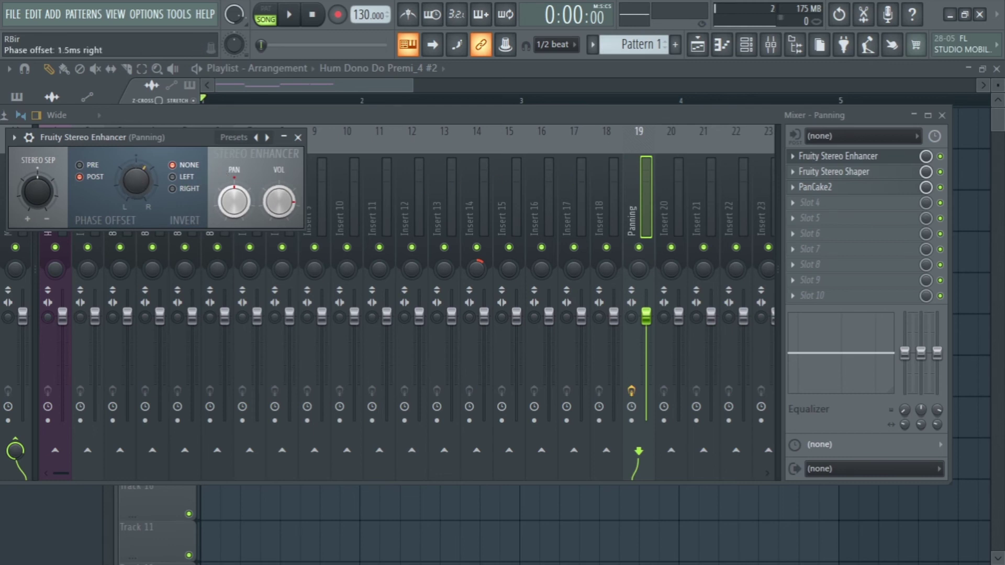
# Return to Insert 14 and pan it to the left
pyautogui.click(479, 270)
pyautogui.moveTo(477, 268)
pyautogui.mouseDown()
pyautogui.moveTo(477, 288)
pyautogui.moveTo(477, 280)
pyautogui.mouseUp()
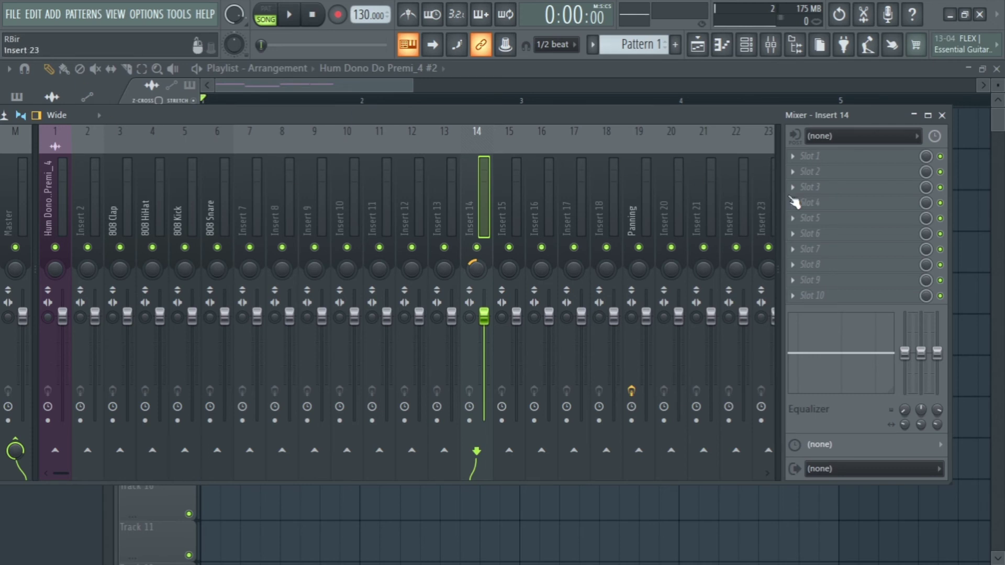
# View the controls of Fruity Stereo Enhancer and Fruity Stereo Shaper on the Panning track, and close the Stereo Shaper
pyautogui.click(634, 215)
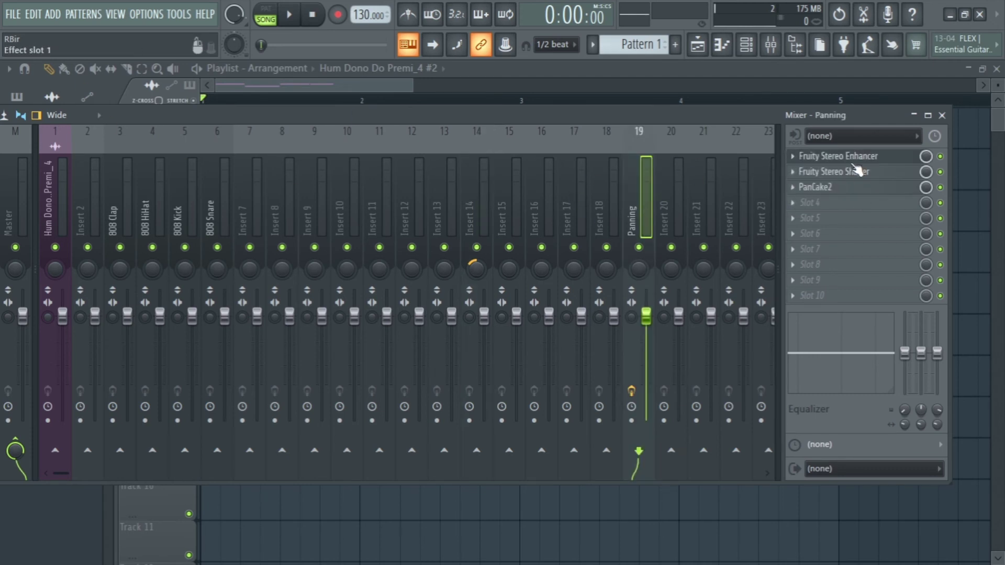
pyautogui.click(835, 161)
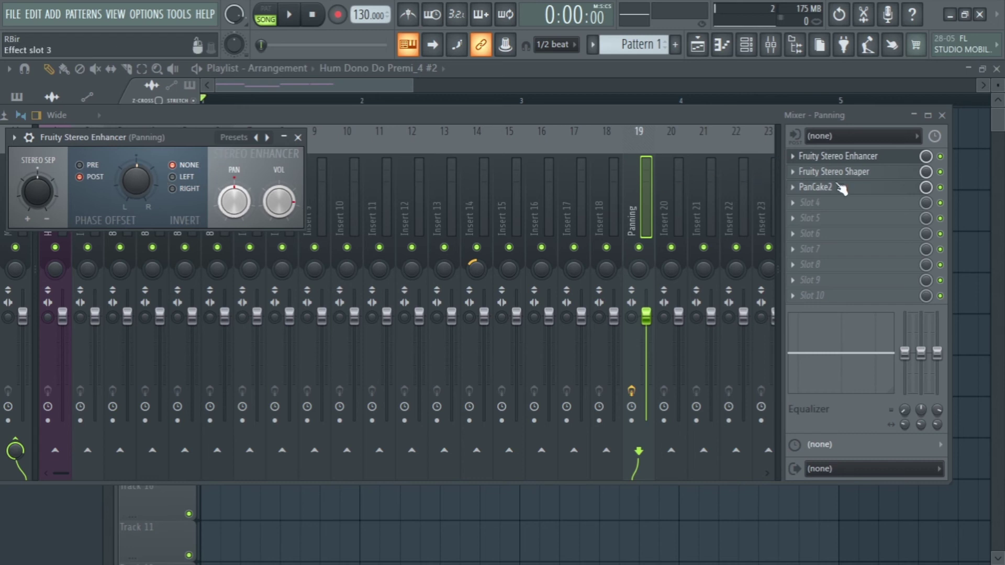
pyautogui.click(873, 175)
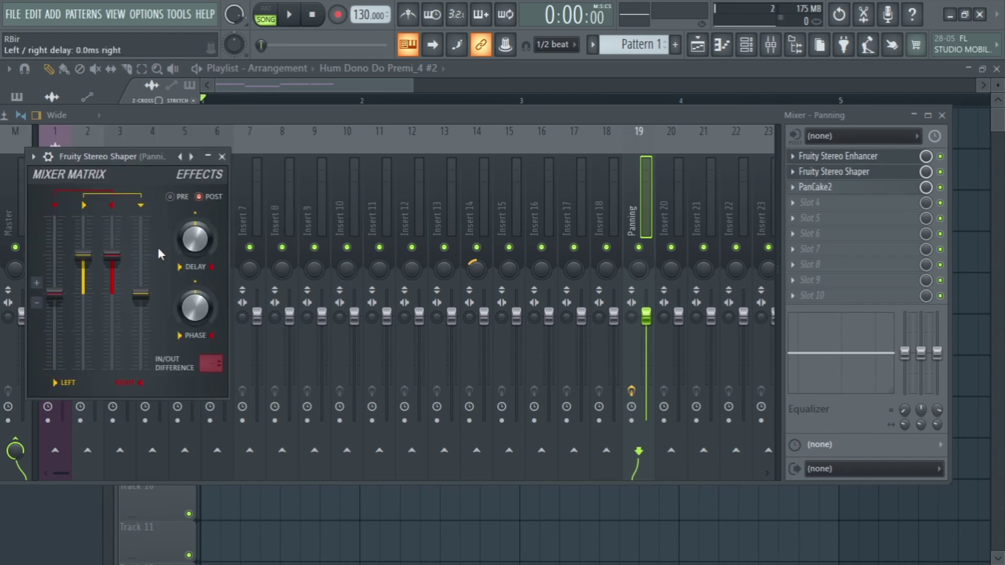
pyautogui.click(223, 157)
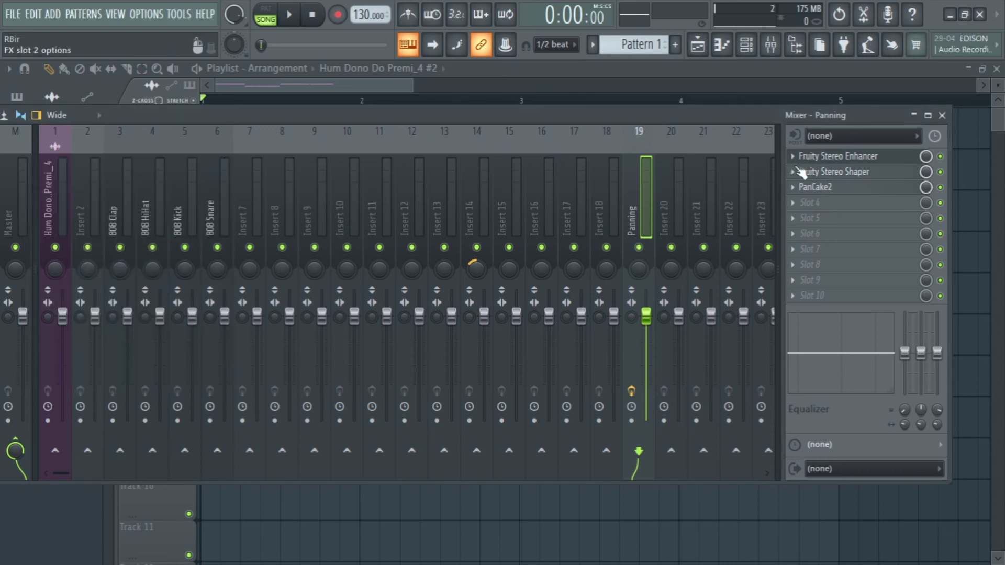
# Open PanCake2 on the Panning track, advance its preset to Left to Right 2, and close the plugin
pyautogui.click(851, 193)
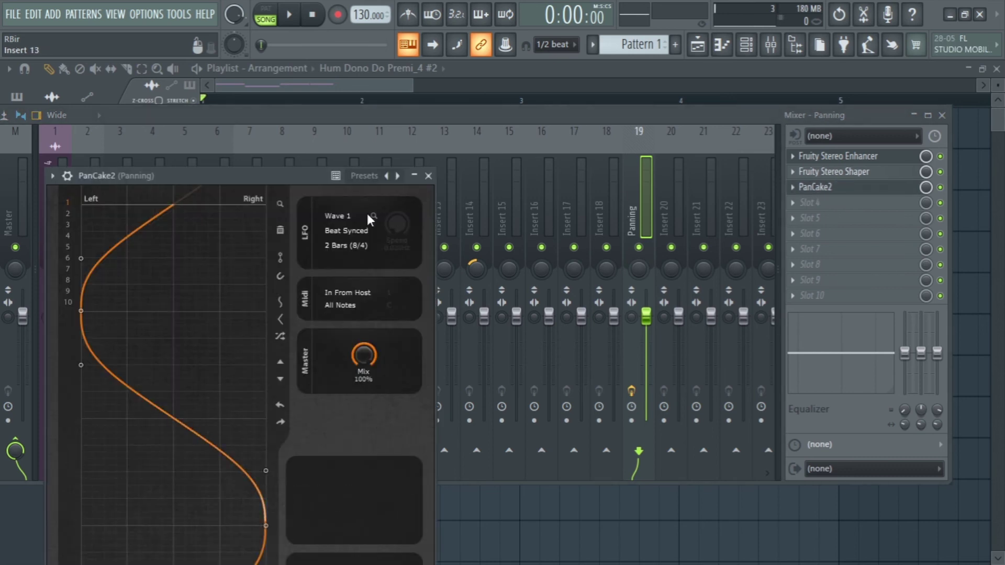
pyautogui.moveTo(305, 140); pyautogui.dragTo(343, 87)
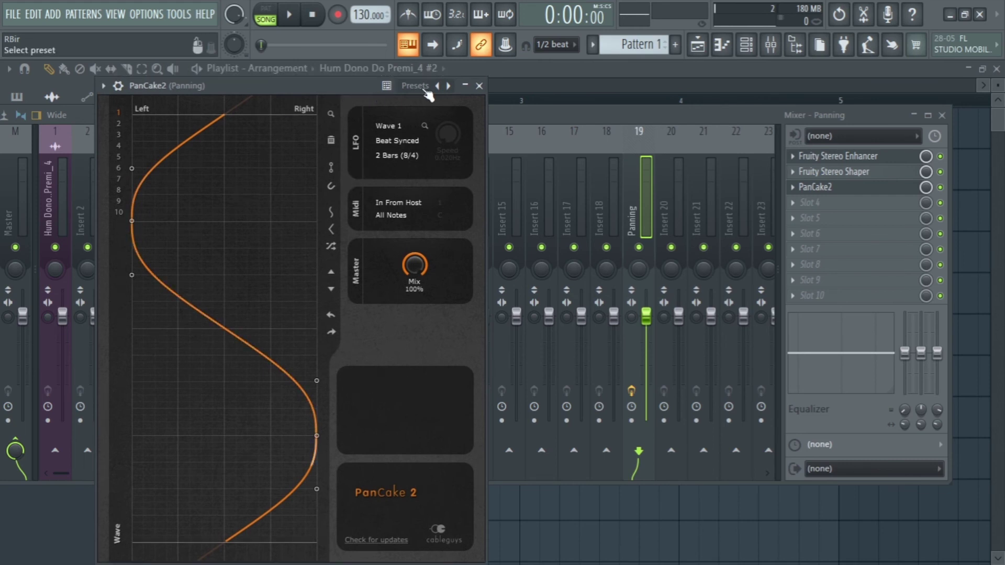
pyautogui.click(448, 86)
pyautogui.click(449, 86)
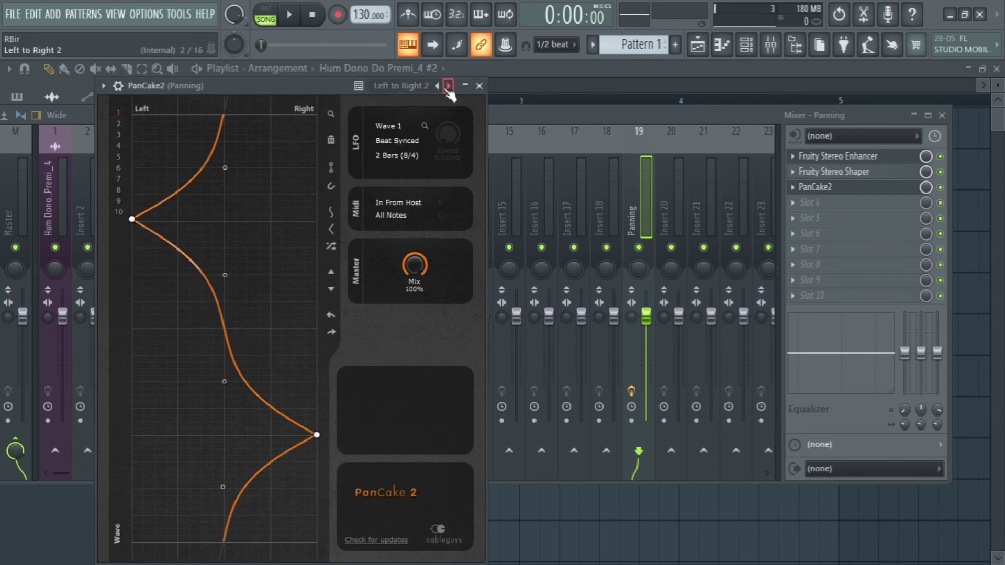
pyautogui.click(479, 86)
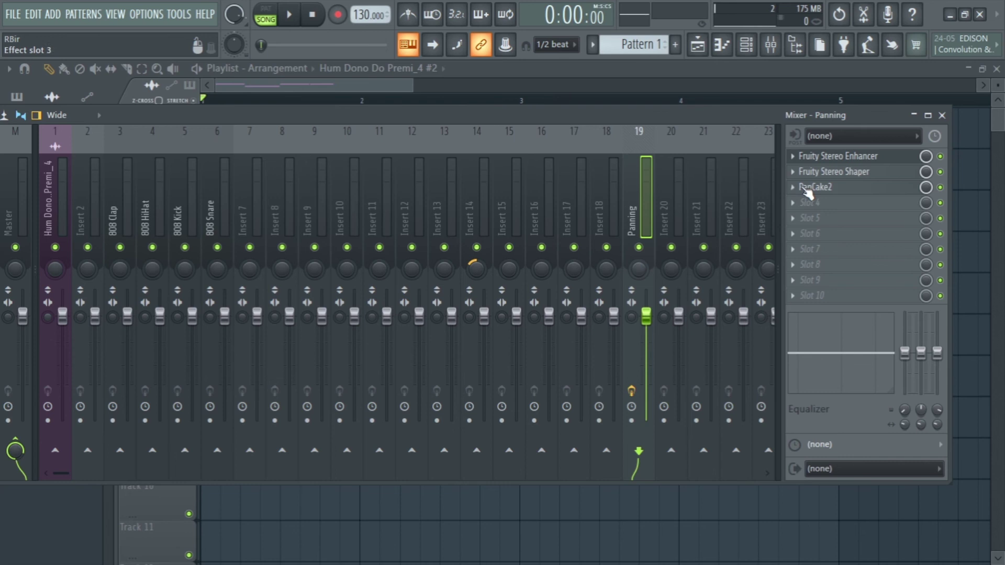
# Close the mixer and Fruity Stereo Enhancer, and check the mixer routing of the audio clips in the channel rack before hiding it
pyautogui.click(942, 115)
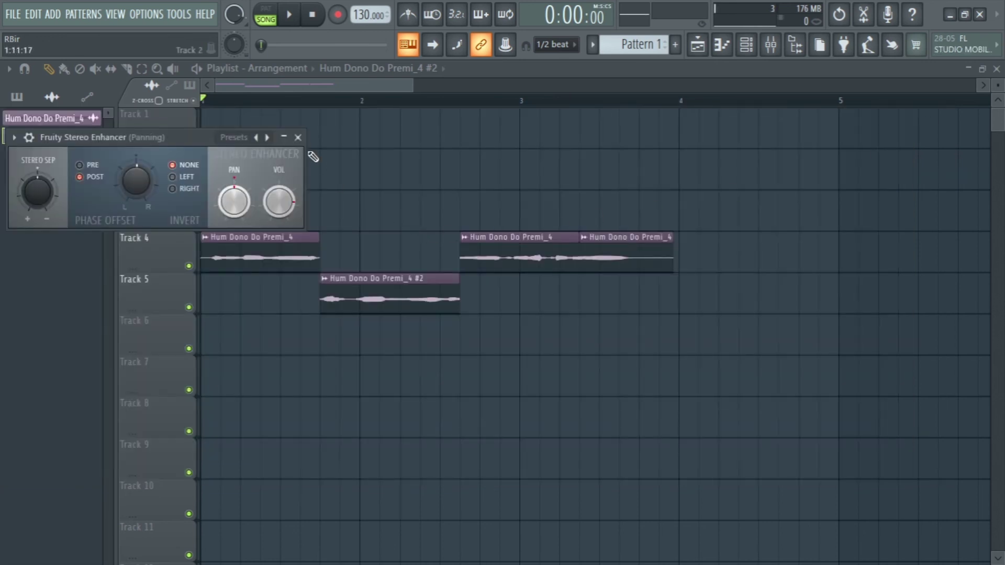
pyautogui.click(298, 137)
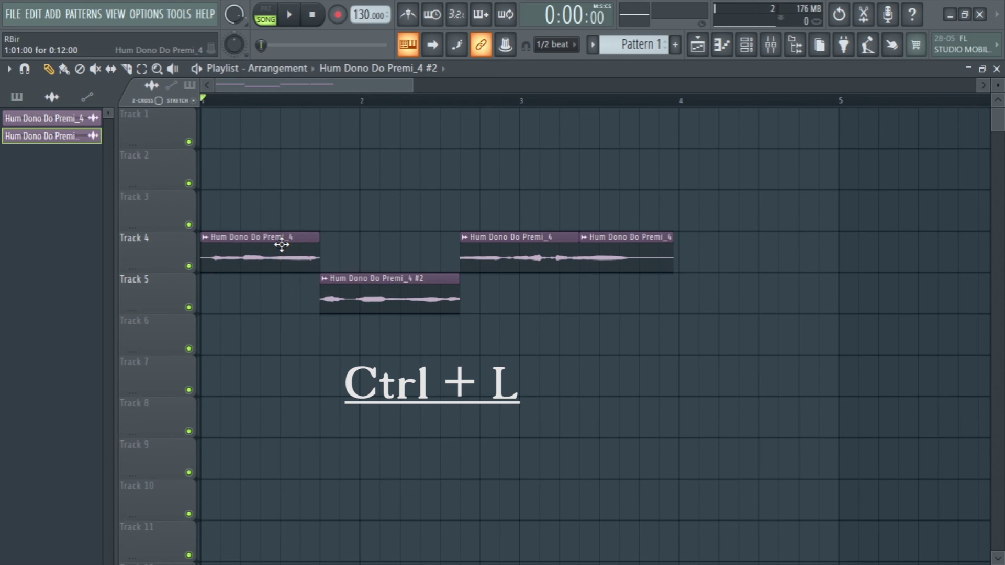
pyautogui.click(747, 46)
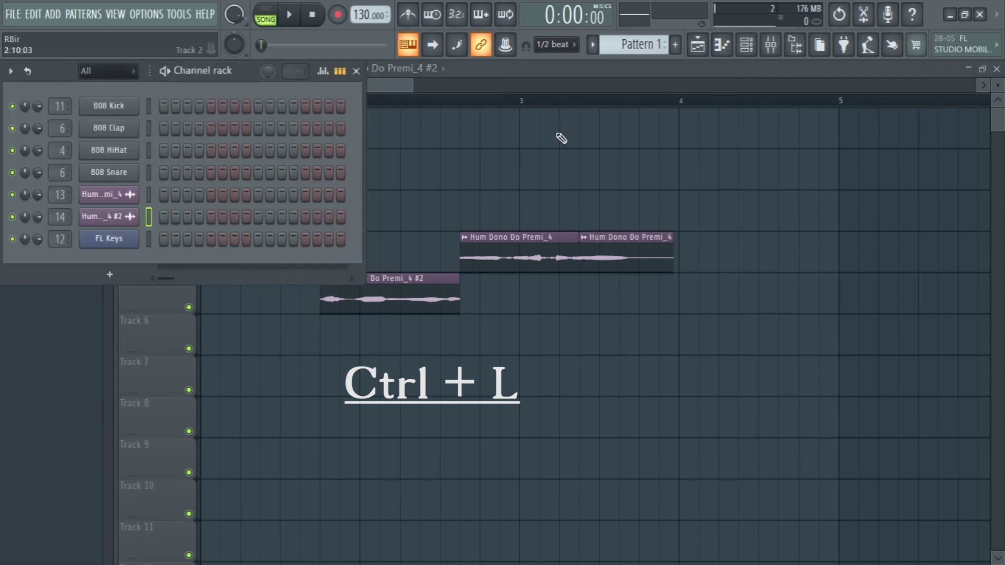
pyautogui.click(746, 46)
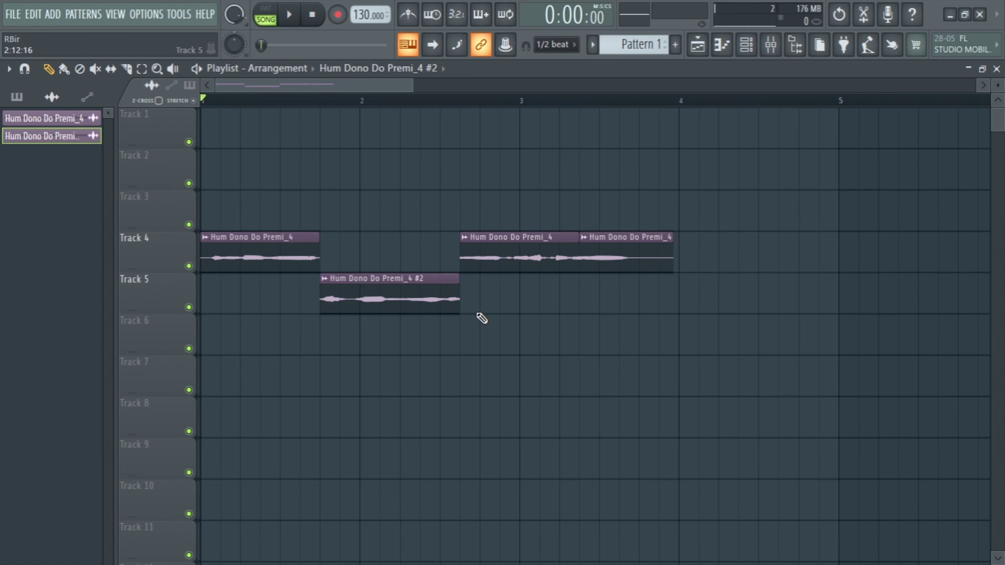
# Switch to the web browser and view the artist's YouTube channel, the Over The Mountain and Rap Mera Itta Hard videos, and the Instagram profile
pyautogui.hotkey('alt', 'Tab')
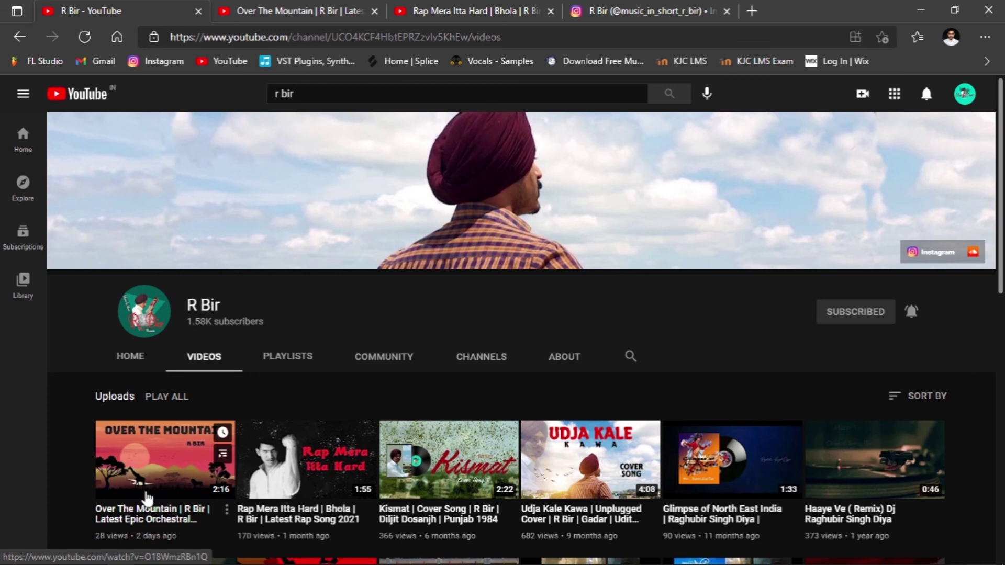
pyautogui.click(303, 11)
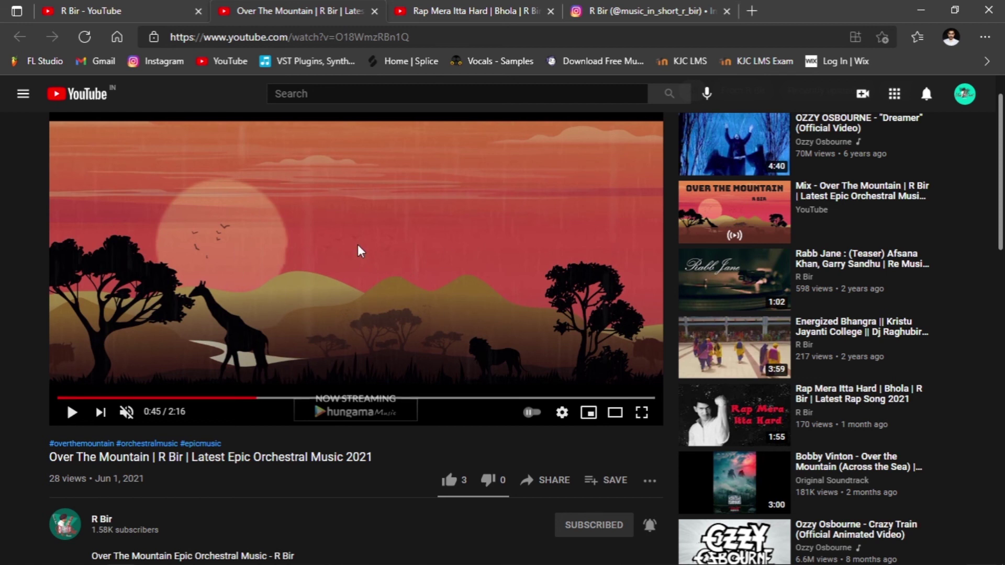
pyautogui.click(459, 9)
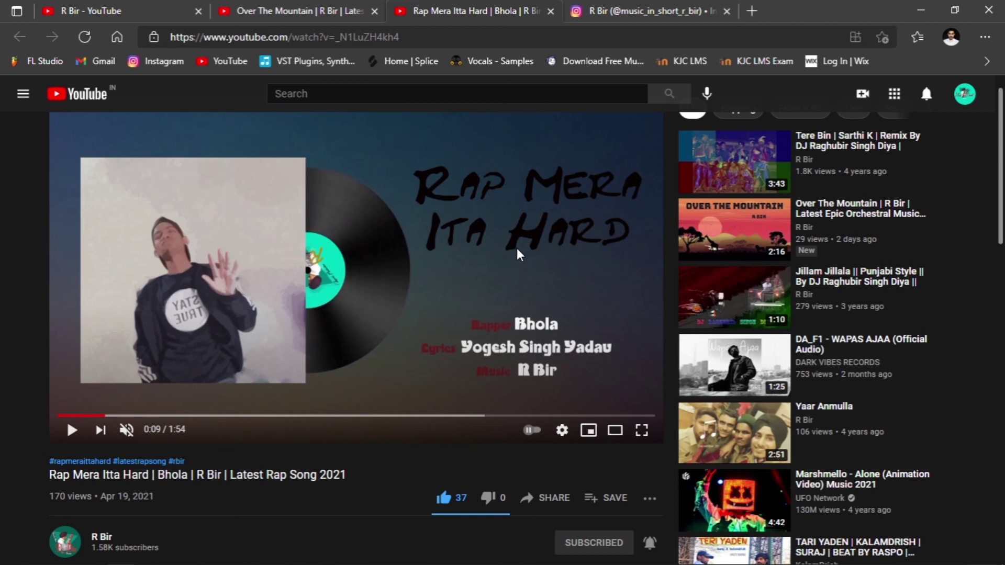
pyautogui.click(645, 12)
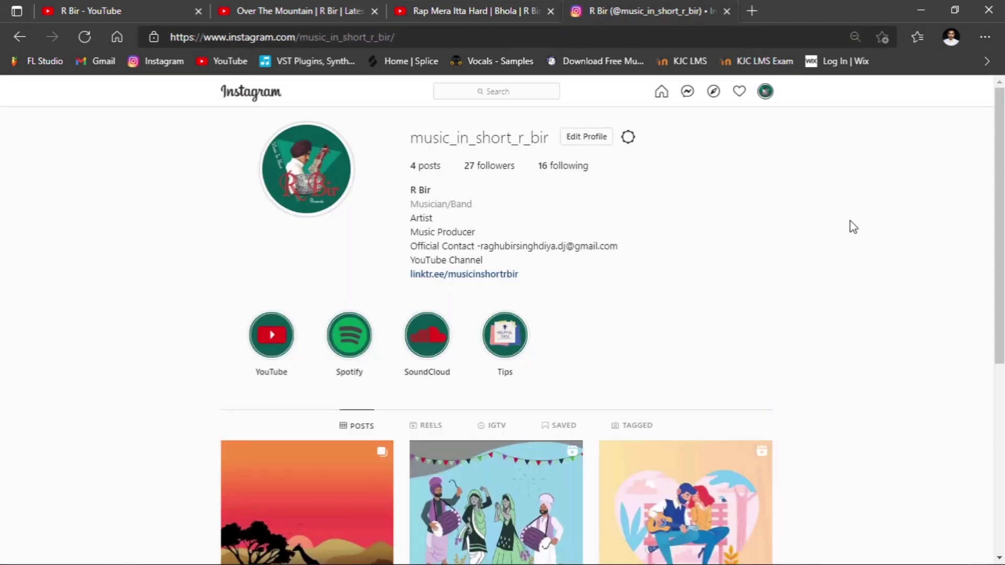